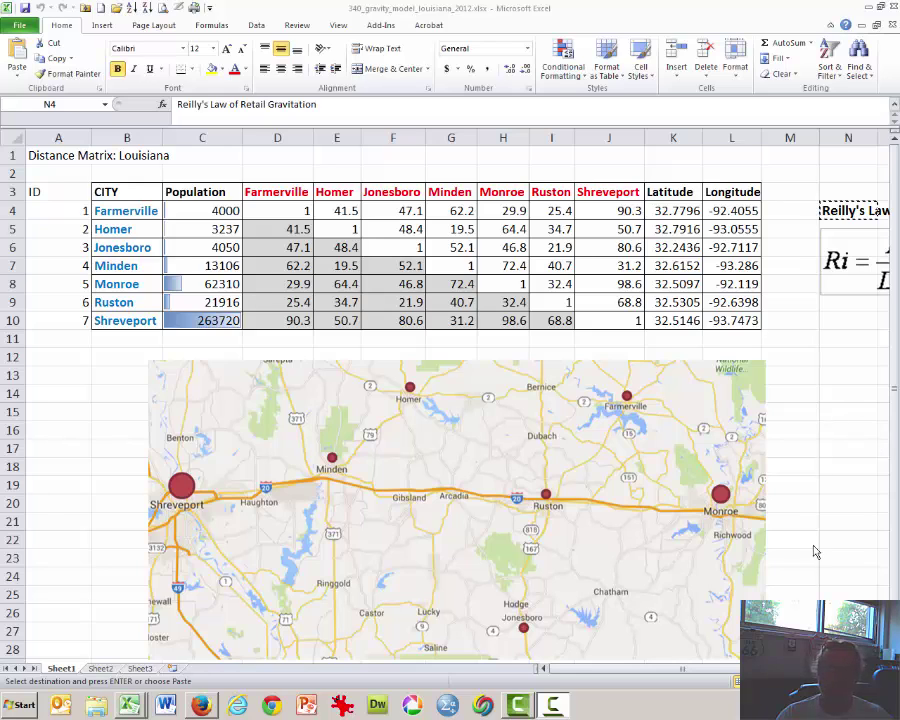
Step: Look over the city table and its distance matrix, e.g. Monroe–Jonesboro 46.8
{"action": "left_click", "coordinate": [665, 673]}
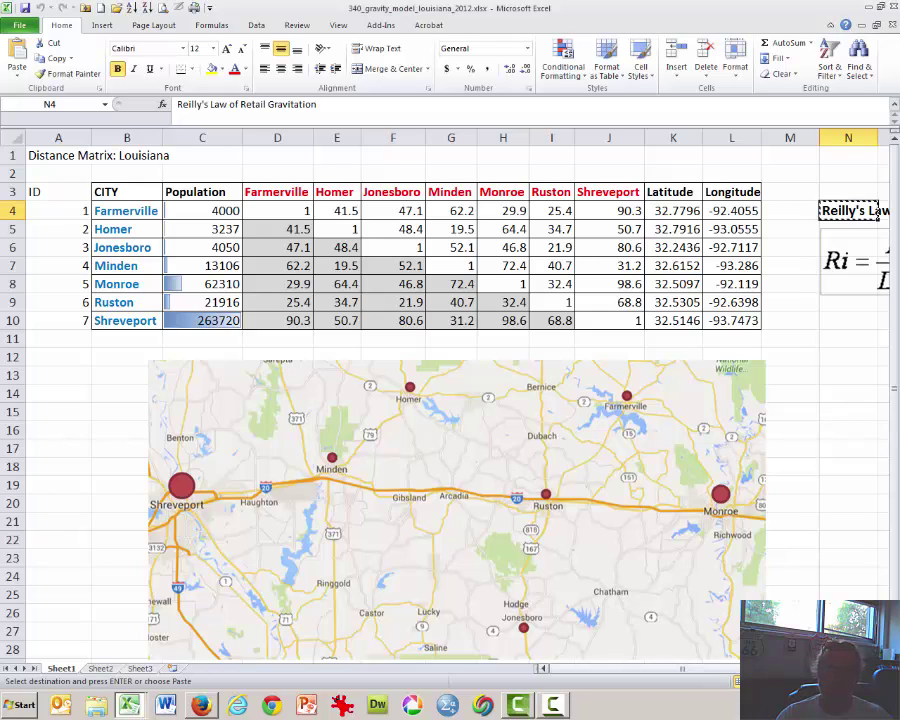
{"action": "left_click", "coordinate": [840, 486]}
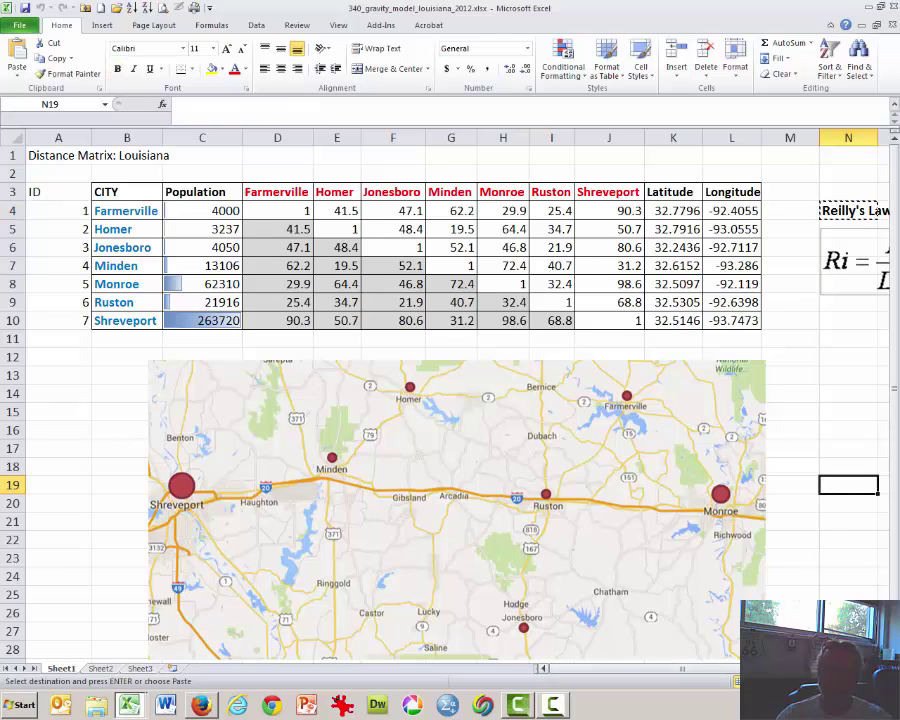
{"action": "key", "text": "Escape"}
{"action": "scroll", "coordinate": [450, 400], "scroll_direction": "right", "scroll_amount": 3}
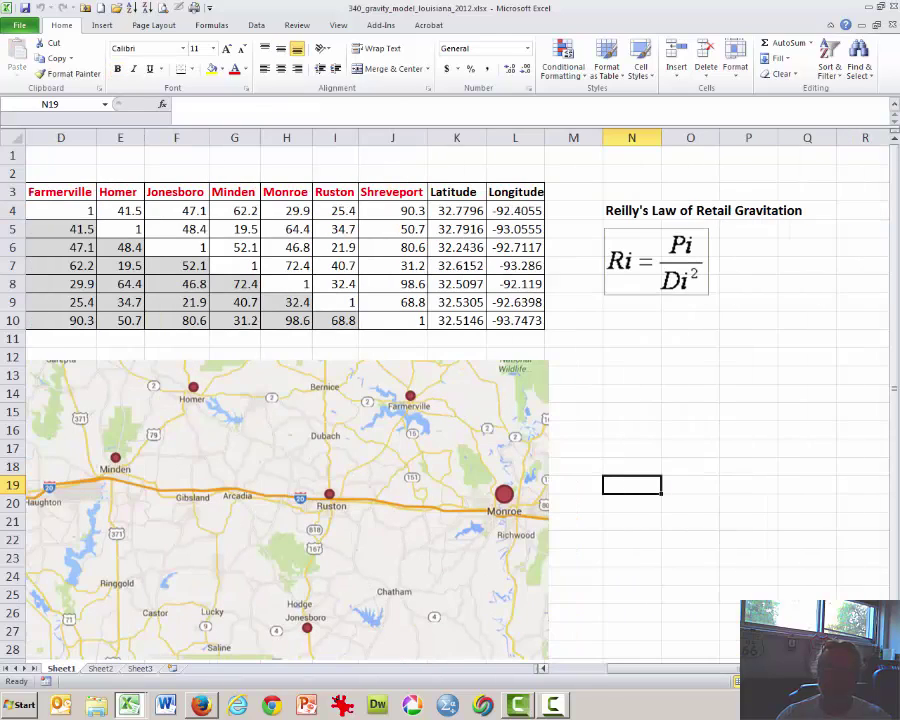
{"action": "scroll", "coordinate": [495, 474], "scroll_direction": "left", "scroll_amount": 3}
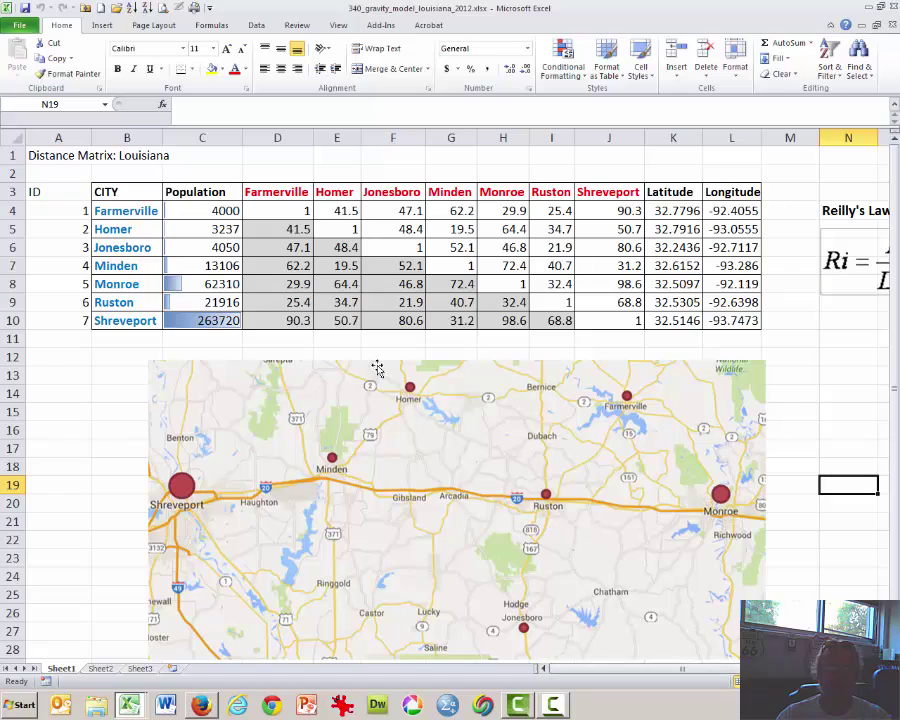
{"action": "left_click_drag", "start_coordinate": [136, 193], "coordinate": [635, 320]}
{"action": "left_click", "coordinate": [390, 292]}
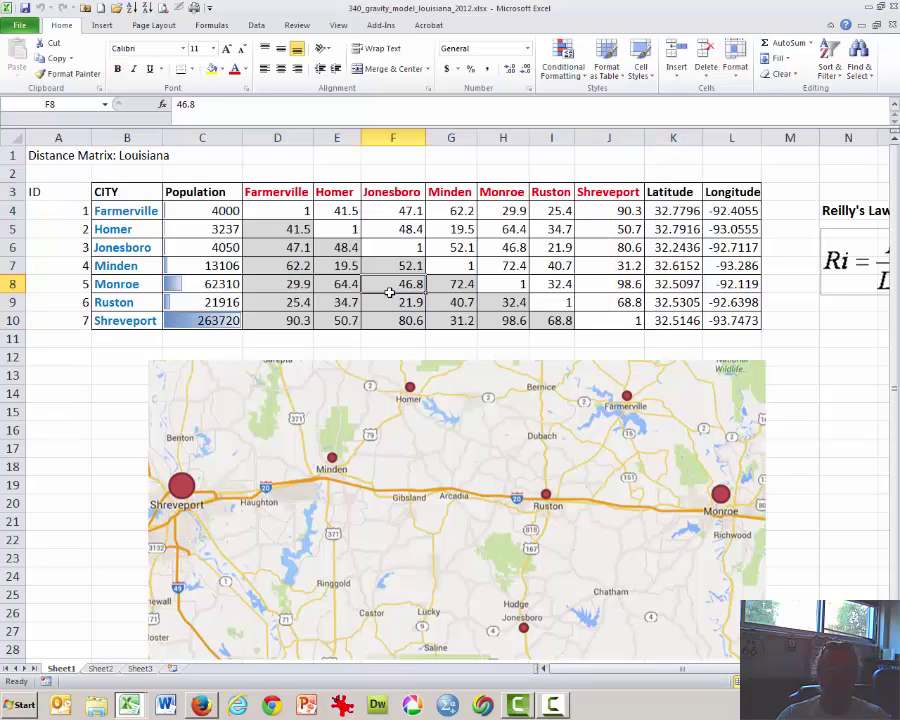
{"action": "left_click_drag", "start_coordinate": [140, 210], "coordinate": [160, 320]}
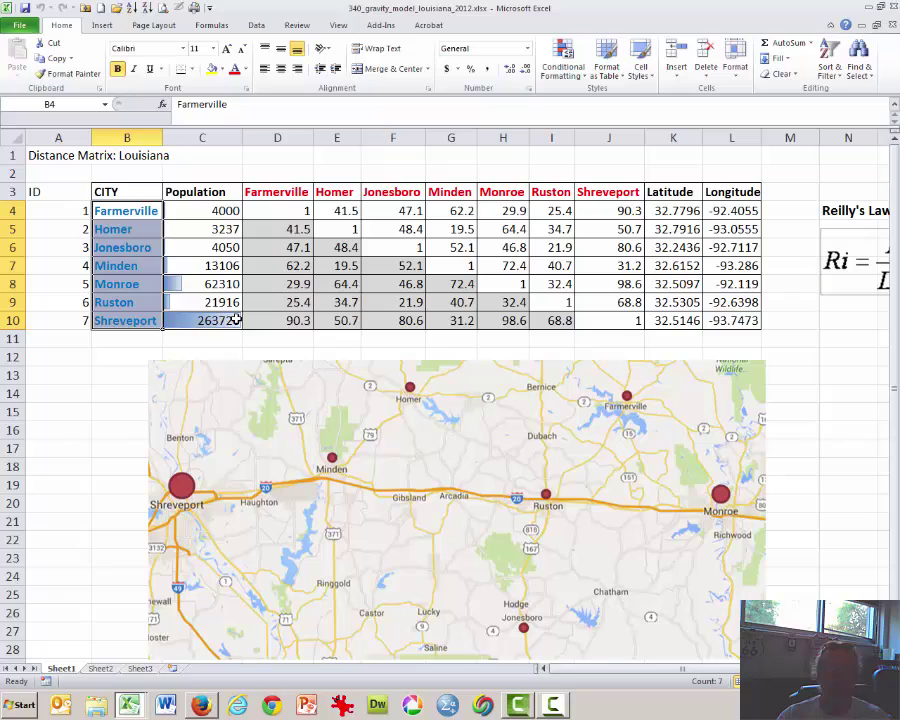
{"action": "left_click_drag", "start_coordinate": [278, 216], "coordinate": [597, 321]}
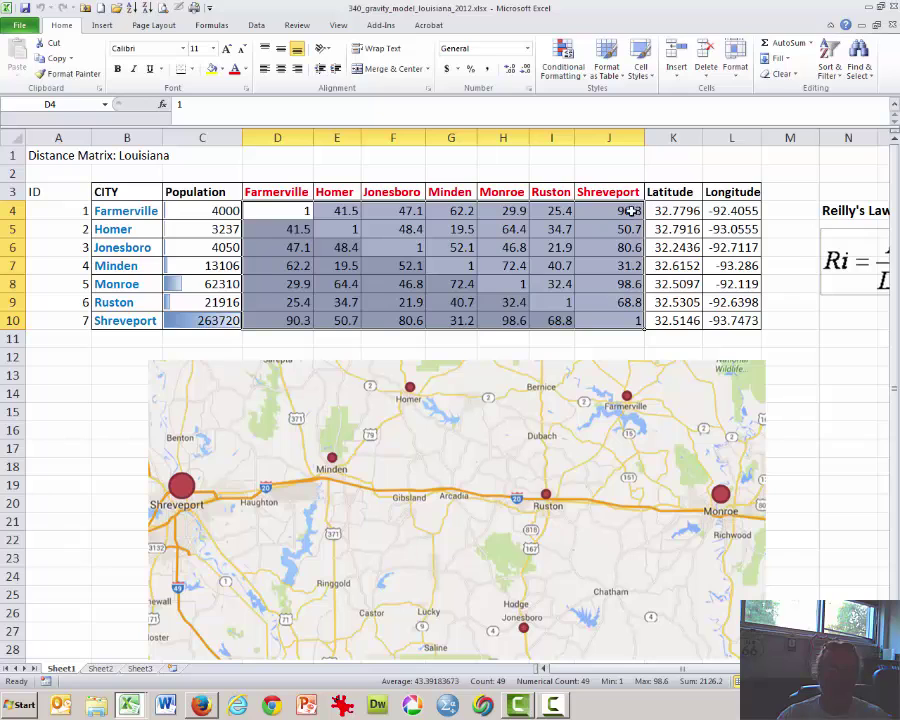
{"action": "left_click", "coordinate": [400, 212]}
{"action": "left_click", "coordinate": [397, 196]}
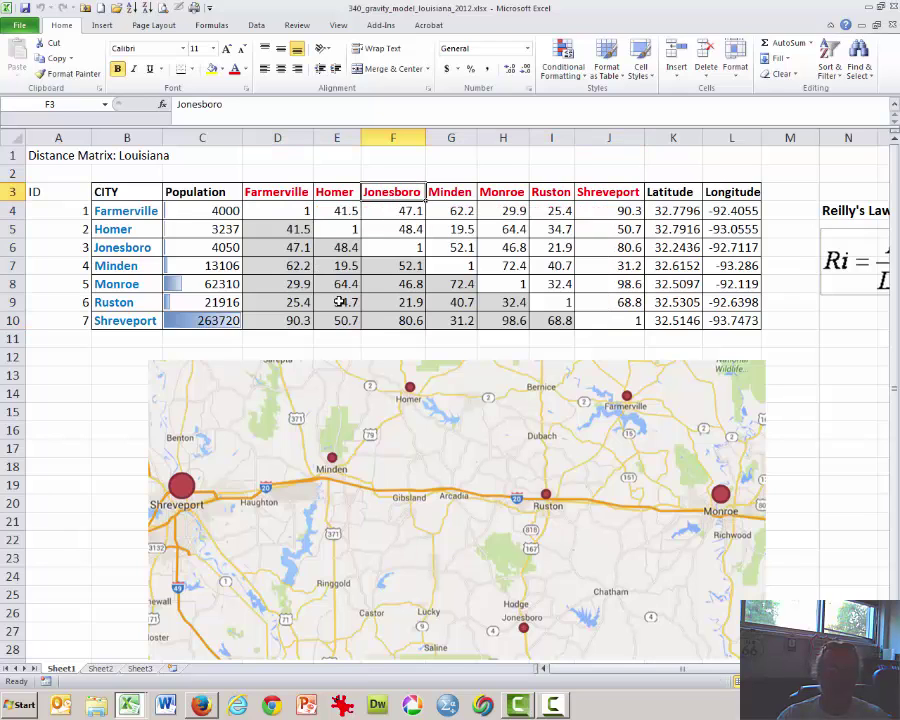
{"action": "scroll", "coordinate": [444, 406], "scroll_direction": "down", "scroll_amount": 2}
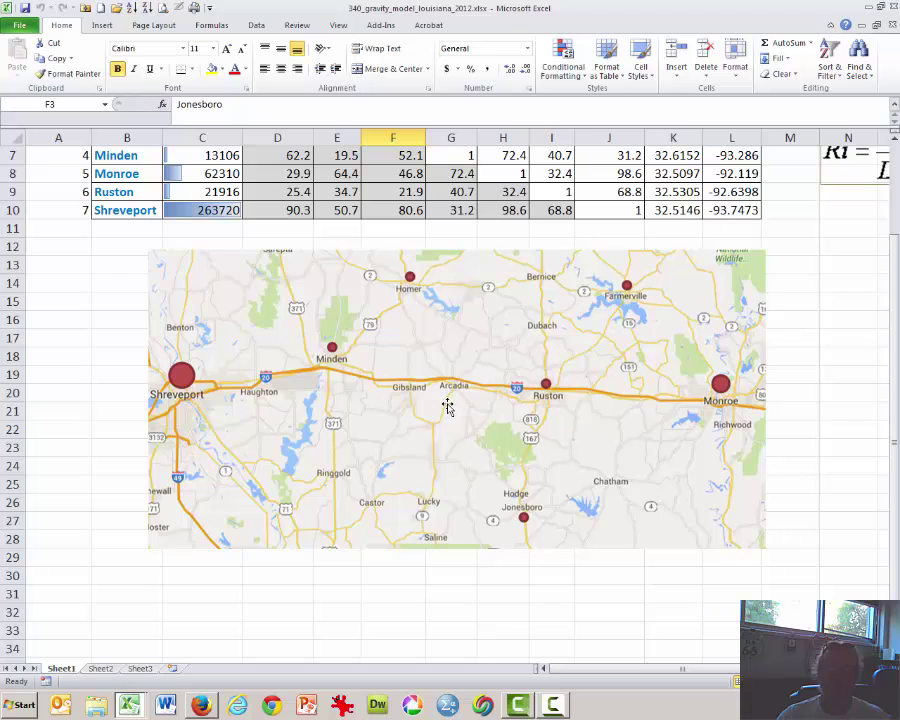
{"action": "scroll", "coordinate": [447, 405], "scroll_direction": "up", "scroll_amount": 2}
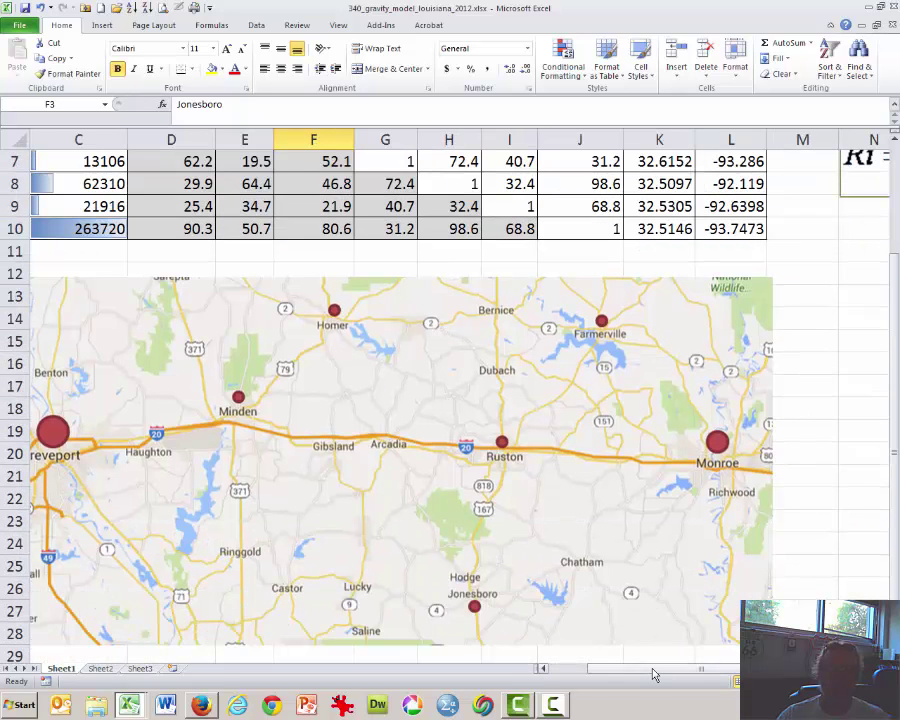
Step: Review the city populations, such as Monroe 62310 and Ruston 21916
{"action": "left_click_drag", "start_coordinate": [653, 670], "coordinate": [605, 675]}
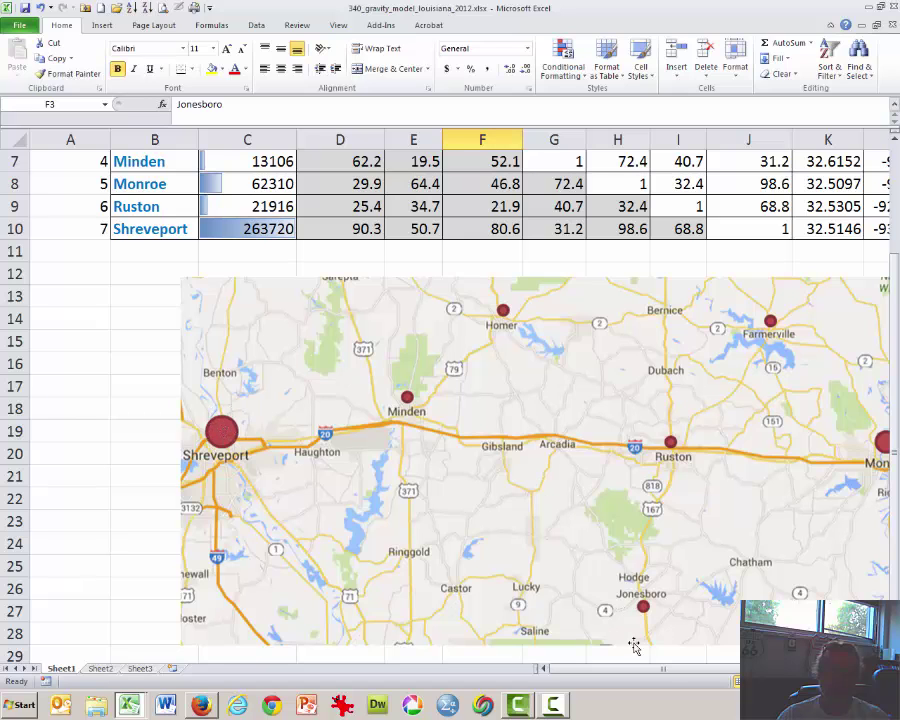
{"action": "left_click_drag", "start_coordinate": [663, 671], "coordinate": [718, 673]}
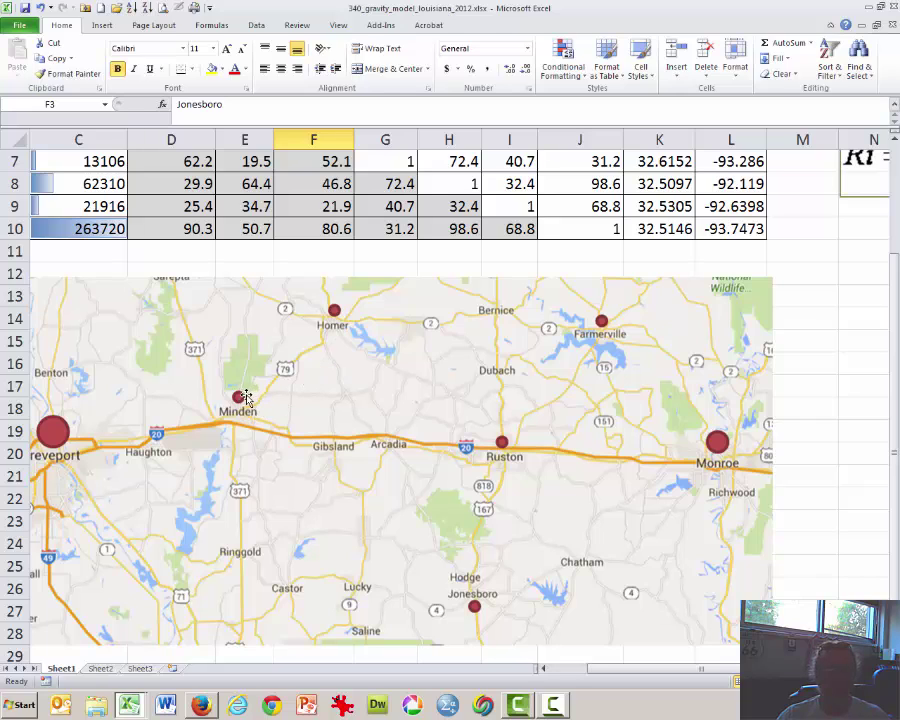
{"action": "left_click_drag", "start_coordinate": [645, 671], "coordinate": [635, 667]}
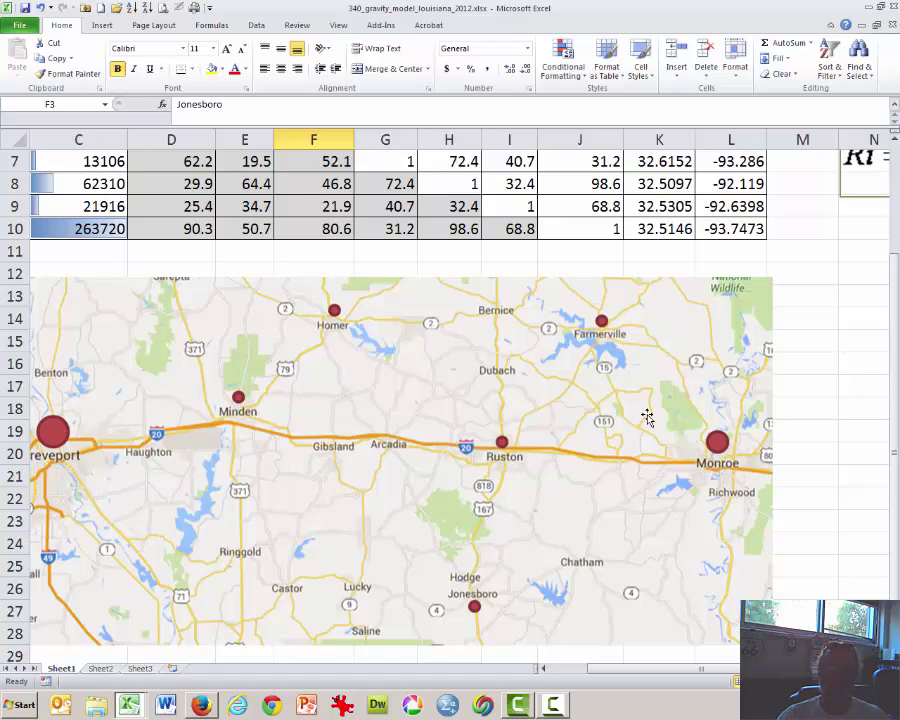
{"action": "scroll", "coordinate": [578, 398], "scroll_direction": "up", "scroll_amount": 2}
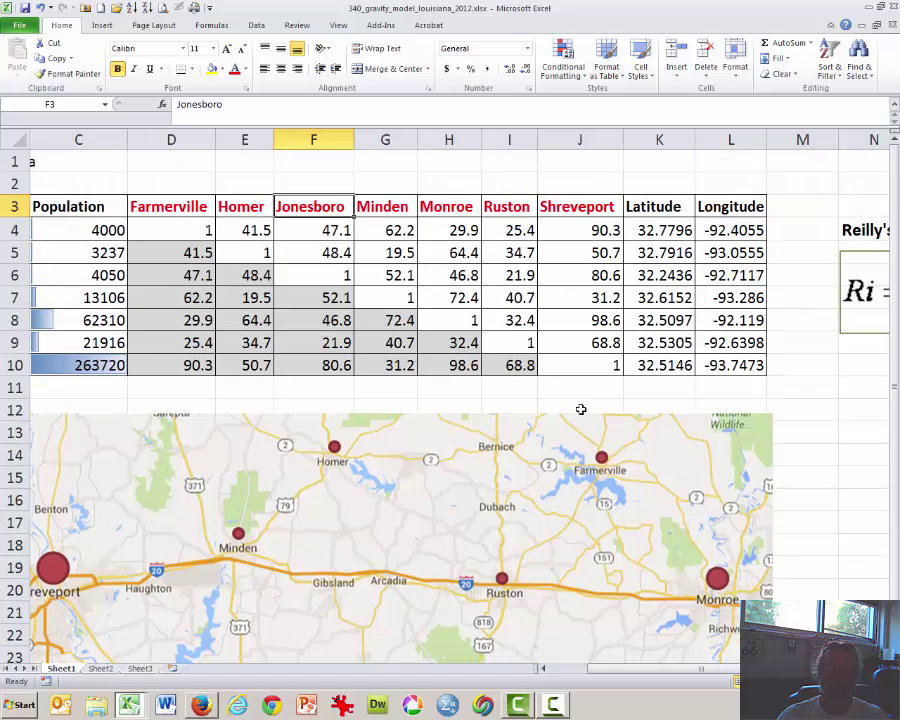
{"action": "scroll", "coordinate": [468, 470], "scroll_direction": "left", "scroll_amount": 1}
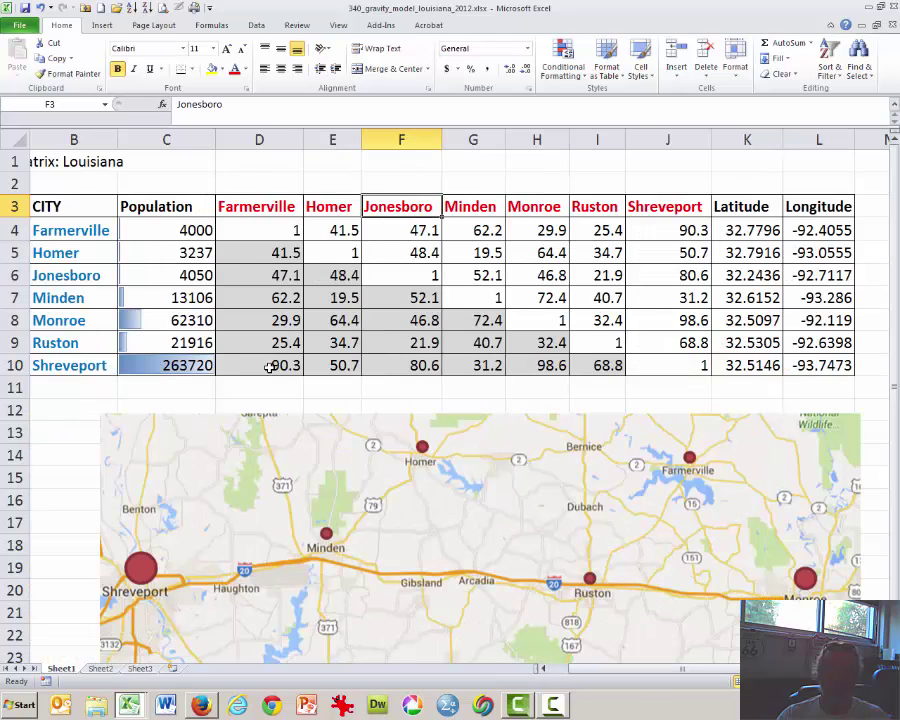
{"action": "left_click_drag", "start_coordinate": [176, 206], "coordinate": [176, 365]}
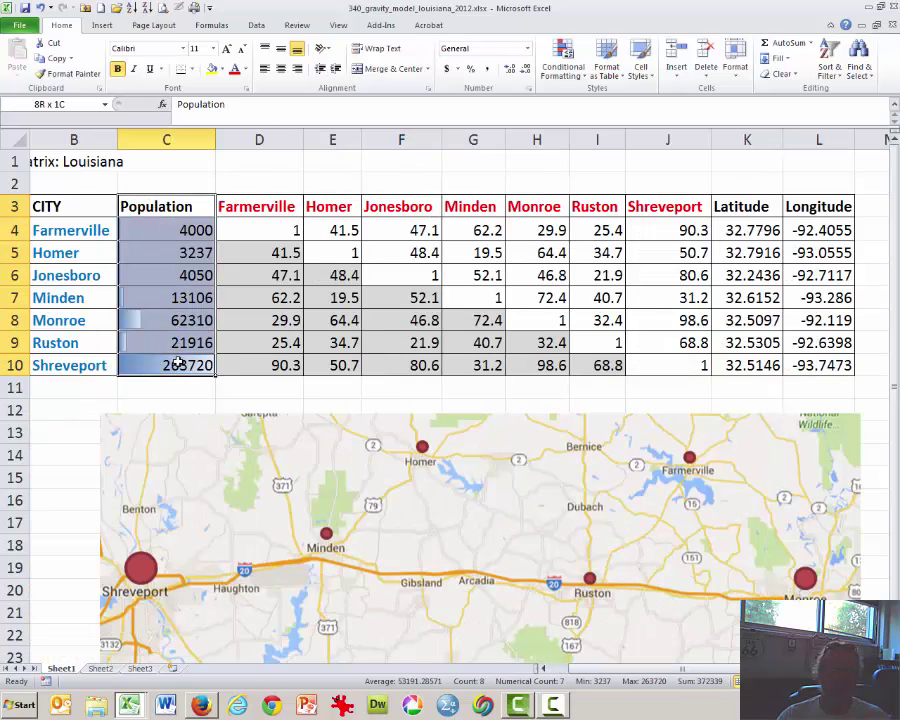
{"action": "left_click", "coordinate": [104, 387]}
{"action": "left_click_drag", "start_coordinate": [72, 364], "coordinate": [116, 354]}
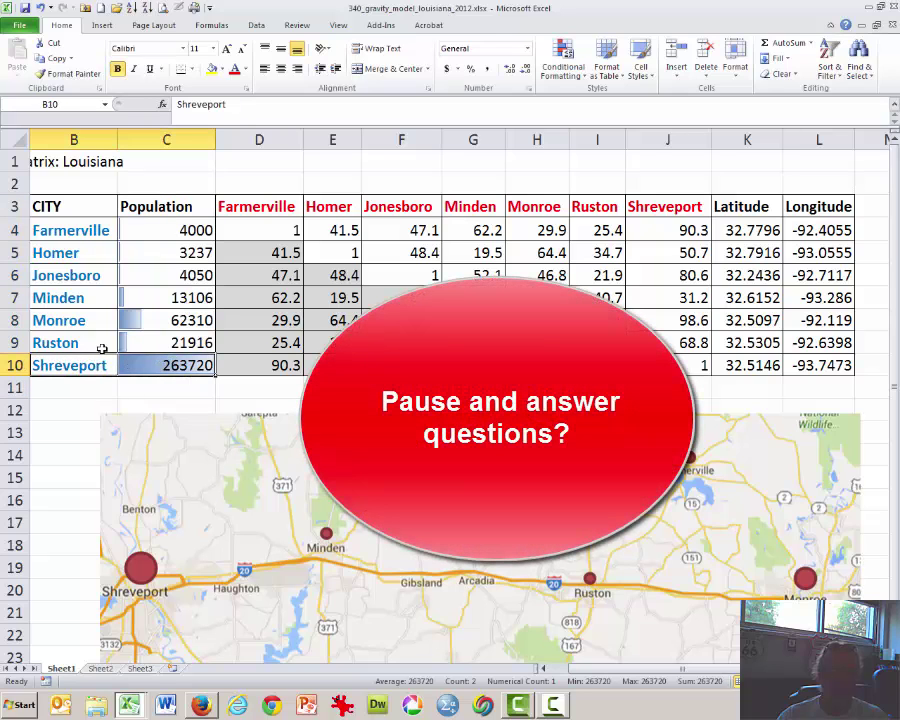
{"action": "left_click", "coordinate": [72, 320]}
{"action": "left_click_drag", "start_coordinate": [72, 320], "coordinate": [141, 327]}
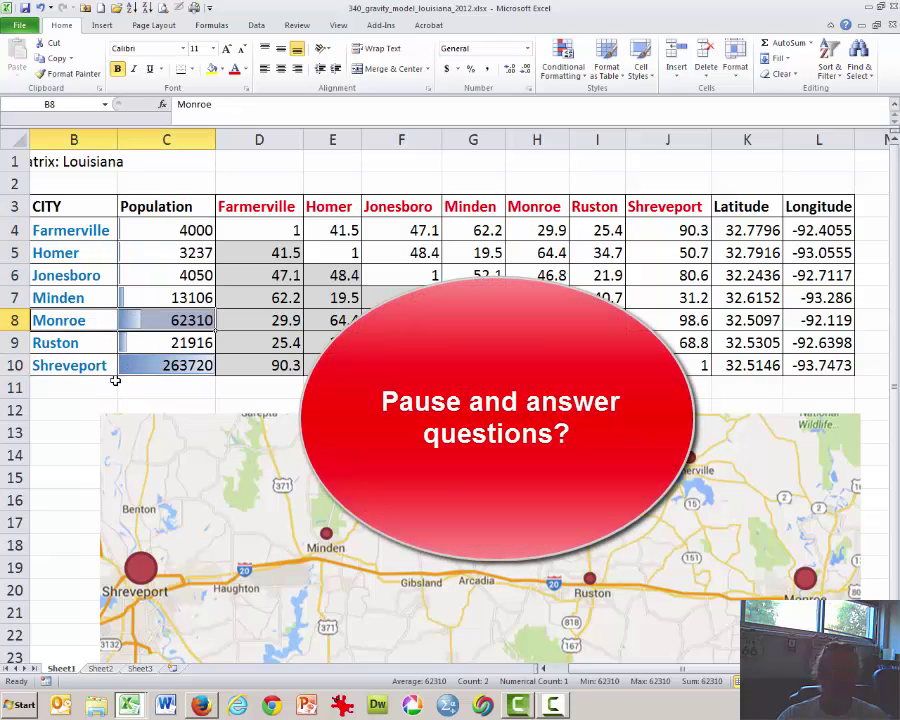
{"action": "left_click_drag", "start_coordinate": [161, 227], "coordinate": [167, 280]}
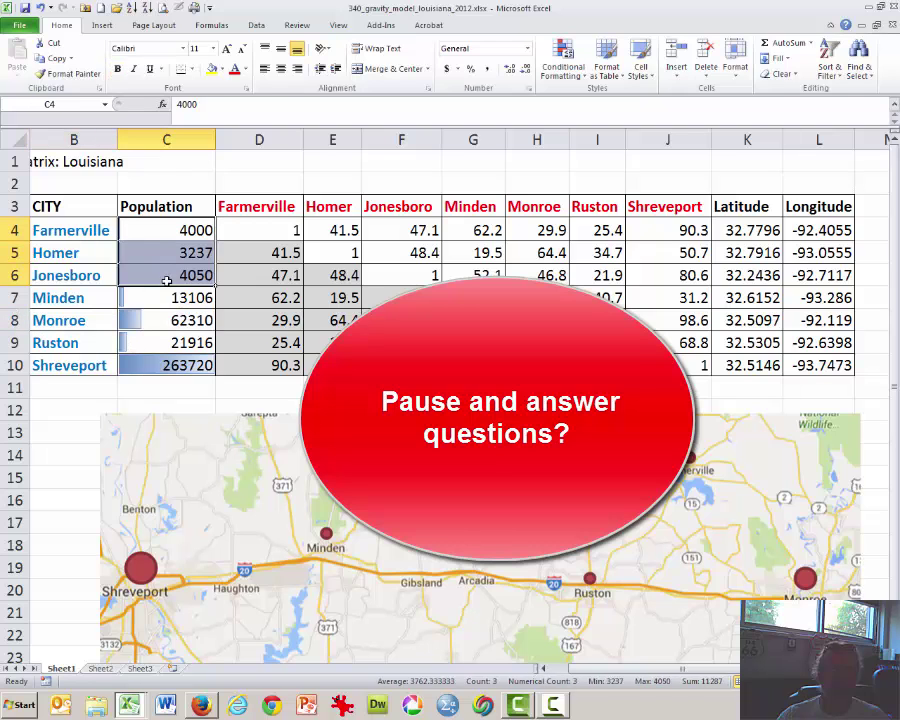
{"action": "left_click", "coordinate": [174, 340]}
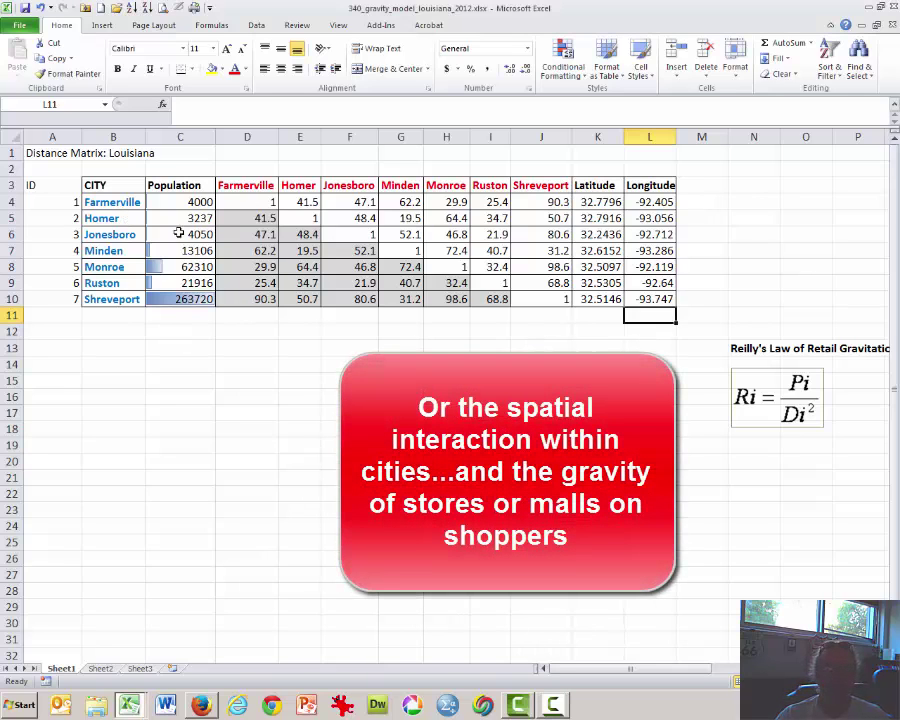
Step: Copy the distance table from ID to Longitude and paste a duplicate at row 14
{"action": "left_click_drag", "start_coordinate": [55, 188], "coordinate": [637, 300]}
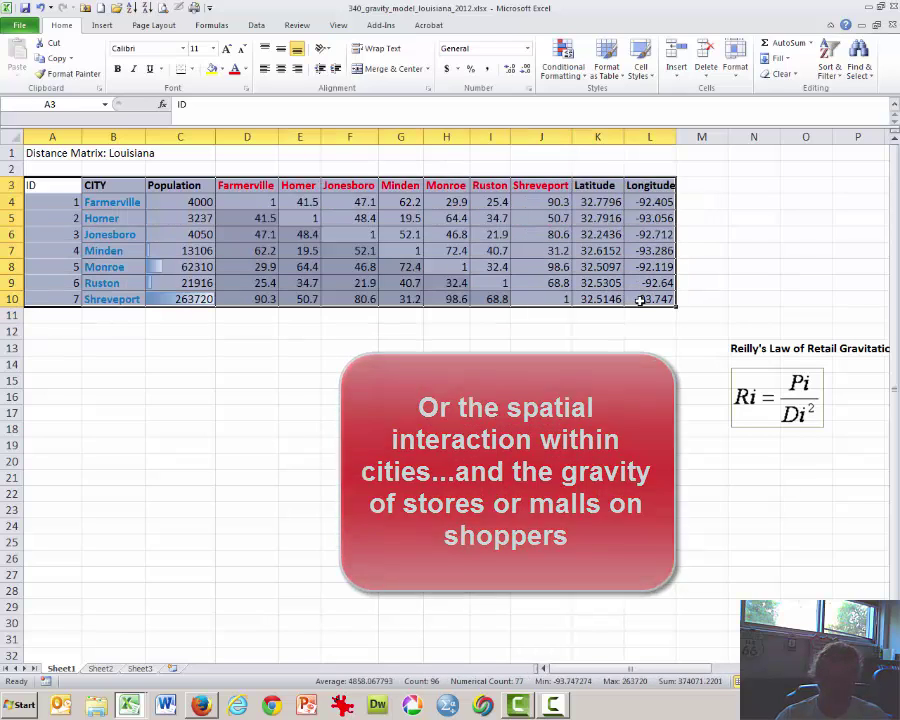
{"action": "key", "text": "ctrl+c"}
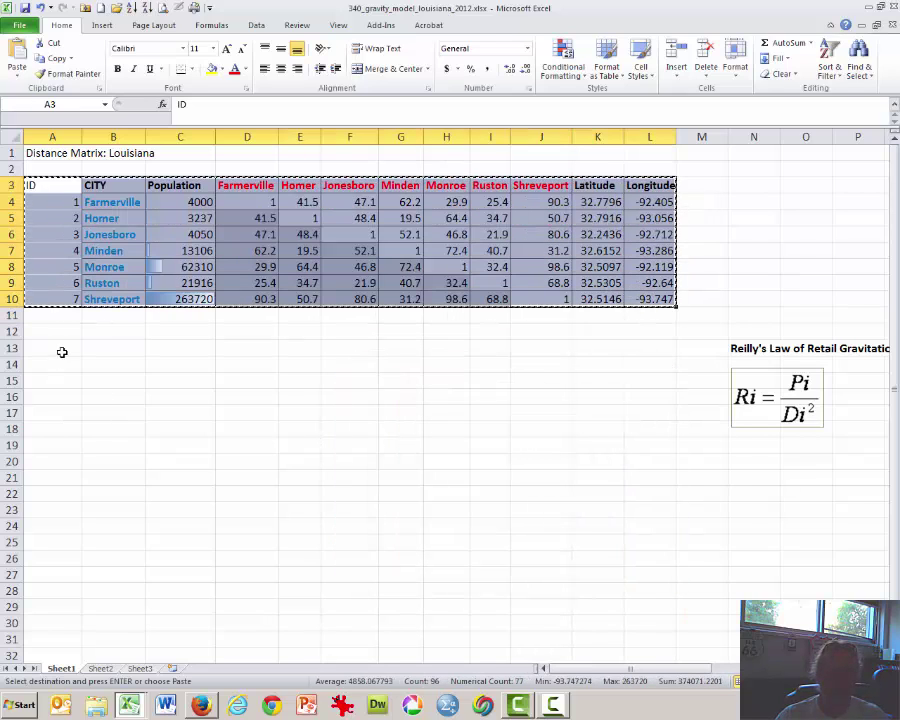
{"action": "left_click", "coordinate": [64, 347]}
{"action": "left_click", "coordinate": [66, 362]}
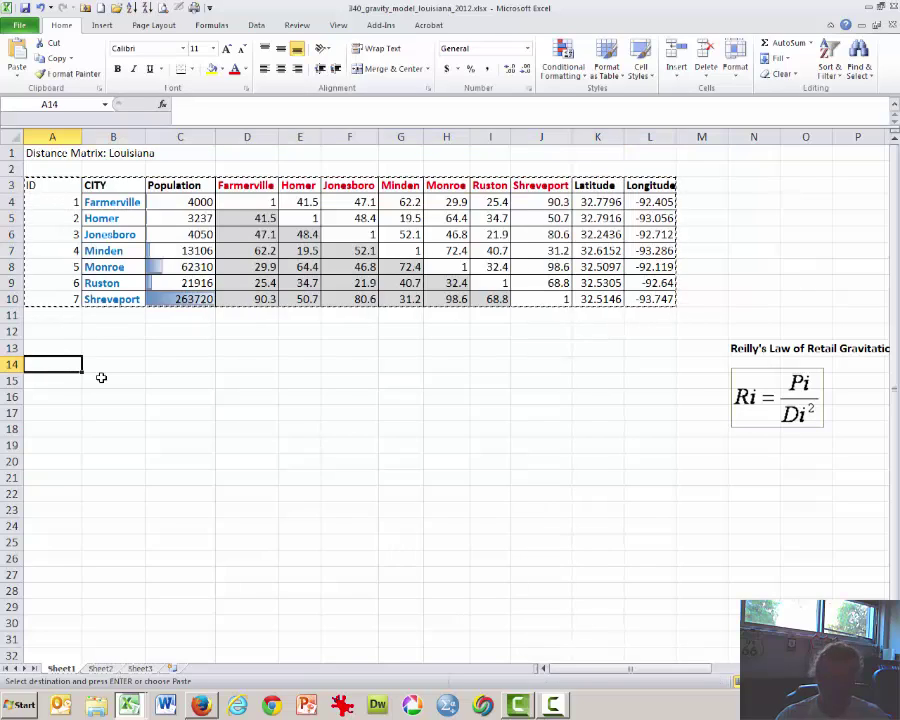
{"action": "key", "text": "ctrl+v"}
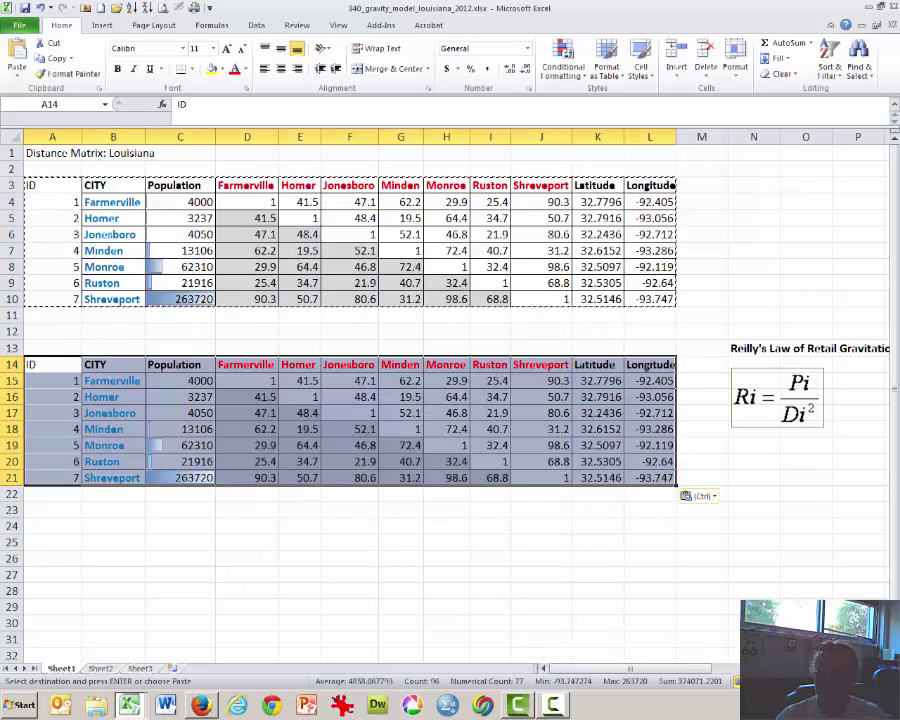
{"action": "key", "text": "Return"}
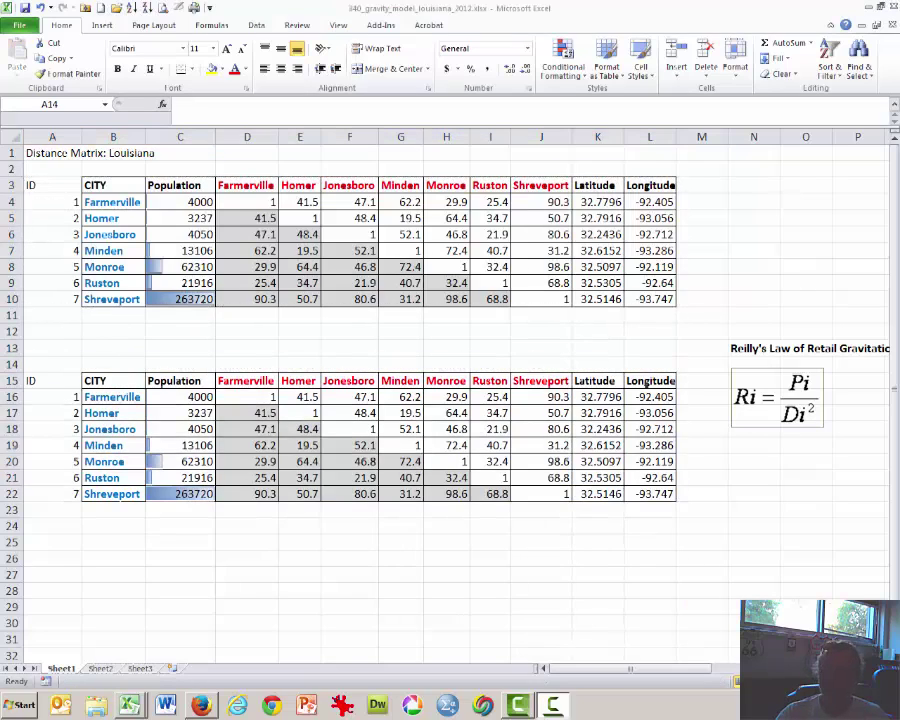
Step: Fill D16:L22 of the lower table with the value 1 copied from D16
{"action": "left_click", "coordinate": [10, 381]}
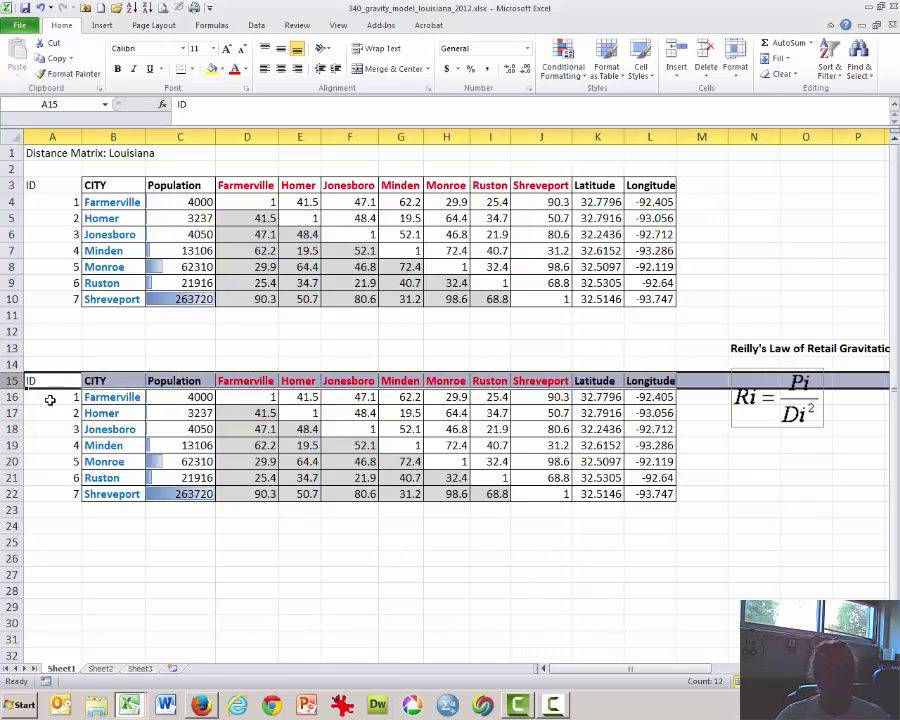
{"action": "left_click", "coordinate": [185, 540]}
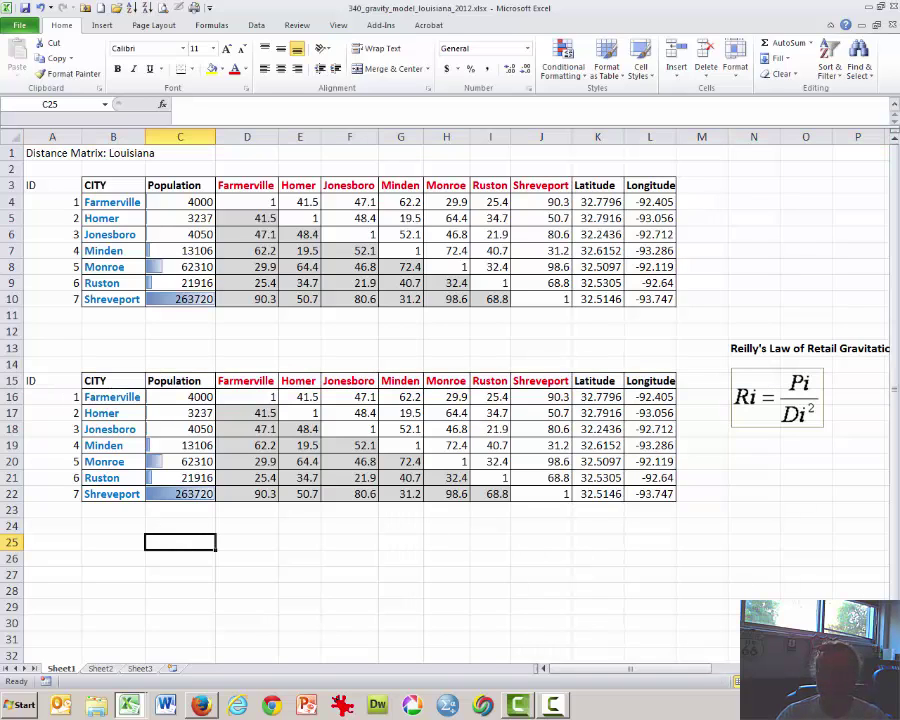
{"action": "left_click", "coordinate": [272, 397]}
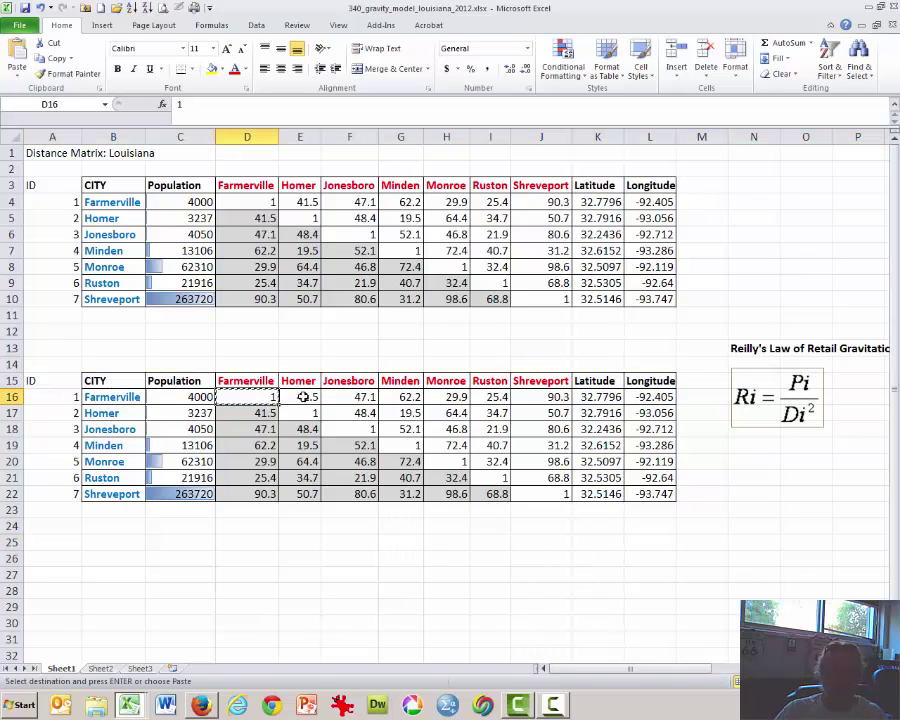
{"action": "key", "text": "ctrl+c"}
{"action": "key", "text": "shift+Down"}
{"action": "key", "text": "shift+Down"}
{"action": "key", "text": "shift+Down"}
{"action": "key", "text": "shift+Down"}
{"action": "key", "text": "shift+Down"}
{"action": "key", "text": "shift+Down"}
{"action": "key", "text": "shift+Right"}
{"action": "key", "text": "shift+Right"}
{"action": "key", "text": "shift+Right"}
{"action": "key", "text": "shift+Right"}
{"action": "key", "text": "shift+Right"}
{"action": "key", "text": "shift+Right"}
{"action": "key", "text": "shift+Right"}
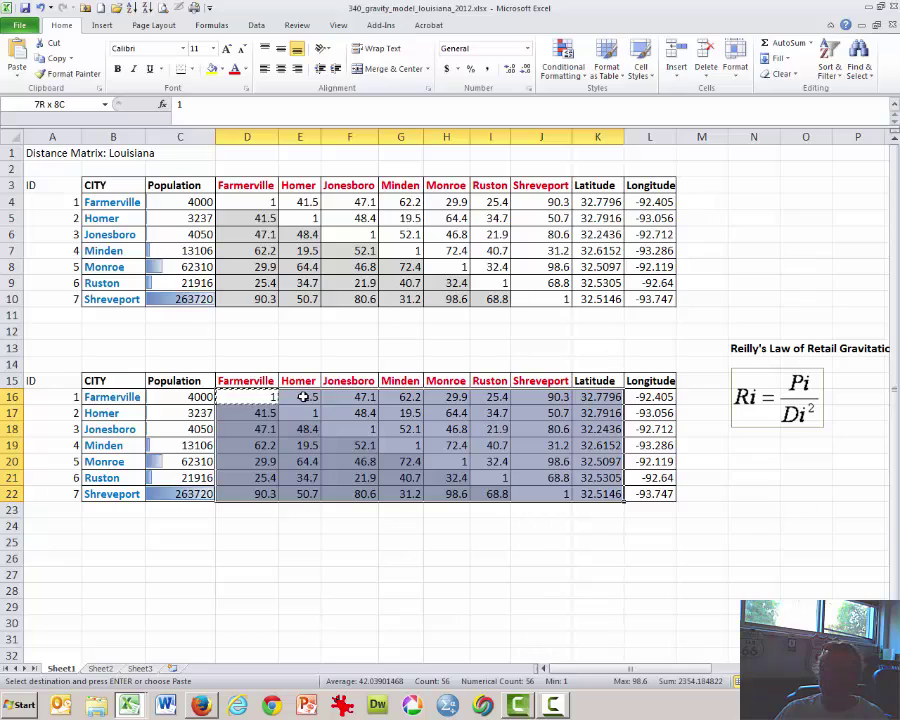
{"action": "key", "text": "shift+Right"}
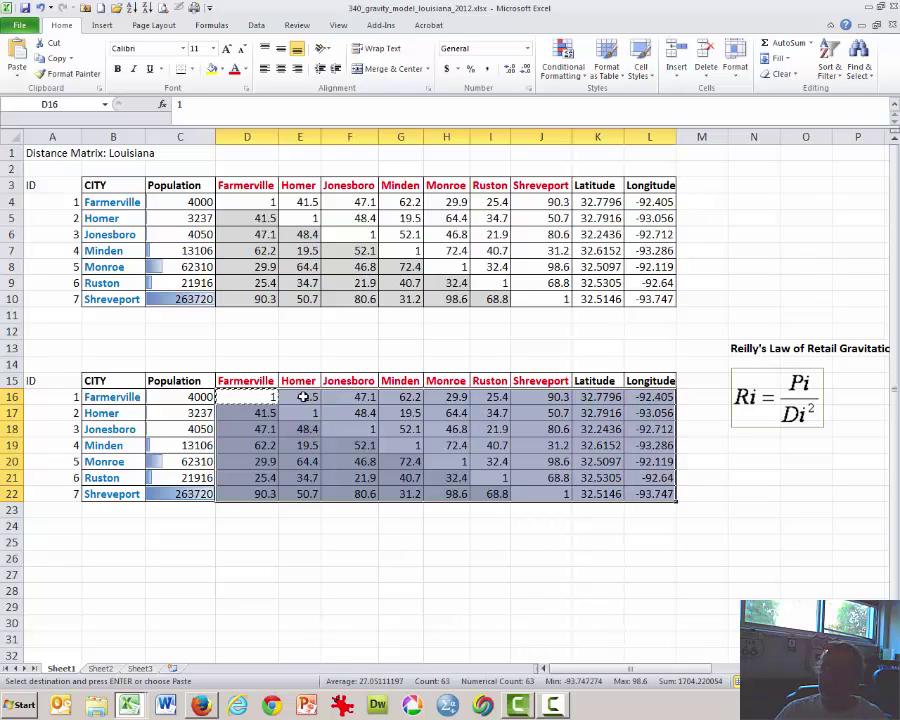
{"action": "key", "text": "Return"}
Step: Clear the Latitude and Longitude columns K15:L22 of the lower table
{"action": "key", "text": "Up"}
{"action": "key", "text": "Right"}
{"action": "key", "text": "Right"}
{"action": "key", "text": "Right"}
{"action": "key", "text": "Right"}
{"action": "key", "text": "Right"}
{"action": "key", "text": "Right"}
{"action": "key", "text": "Right"}
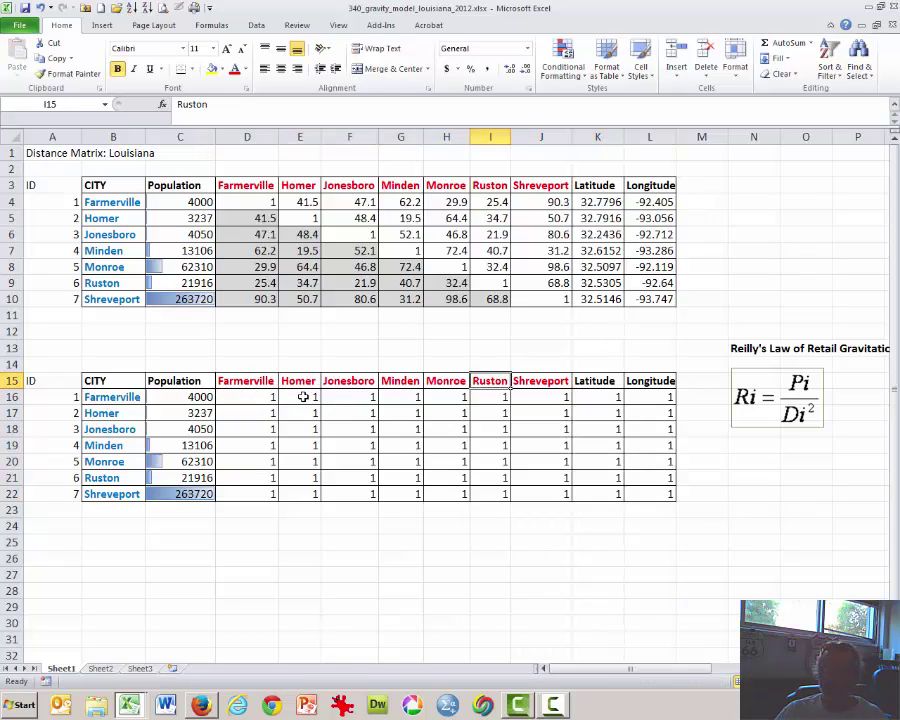
{"action": "key", "text": "shift+Right"}
{"action": "key", "text": "ctrl+shift+Down"}
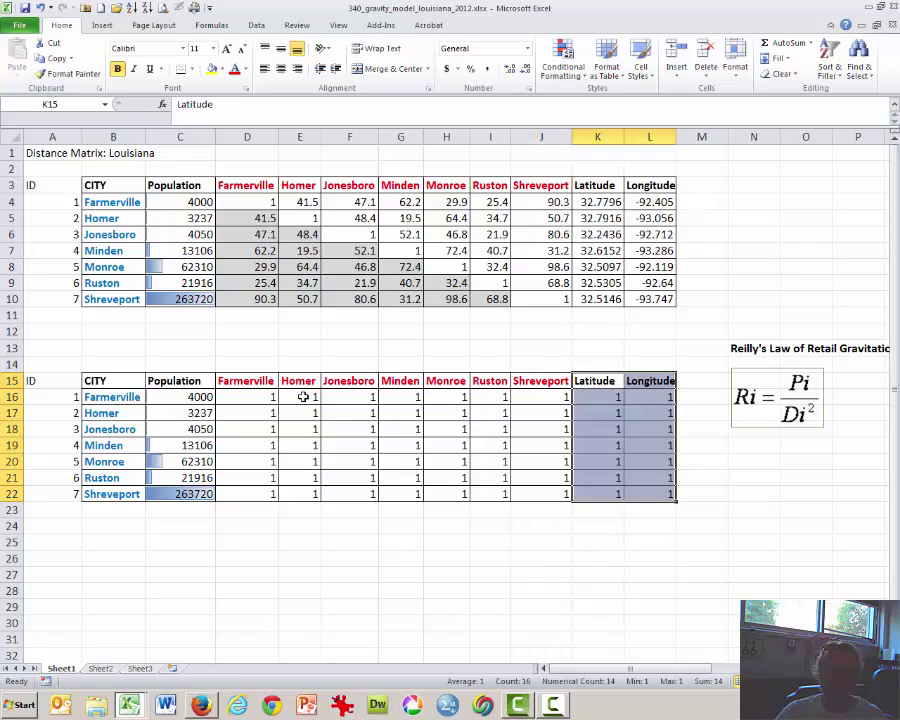
{"action": "key", "text": "Delete"}
Step: Clear the distance values in D16:J22, keeping city names and populations
{"action": "key", "text": "Left"}
{"action": "key", "text": "Left"}
{"action": "key", "text": "Left"}
{"action": "key", "text": "Left"}
{"action": "key", "text": "Left"}
{"action": "key", "text": "Left"}
{"action": "key", "text": "Down"}
{"action": "key", "text": "Left"}
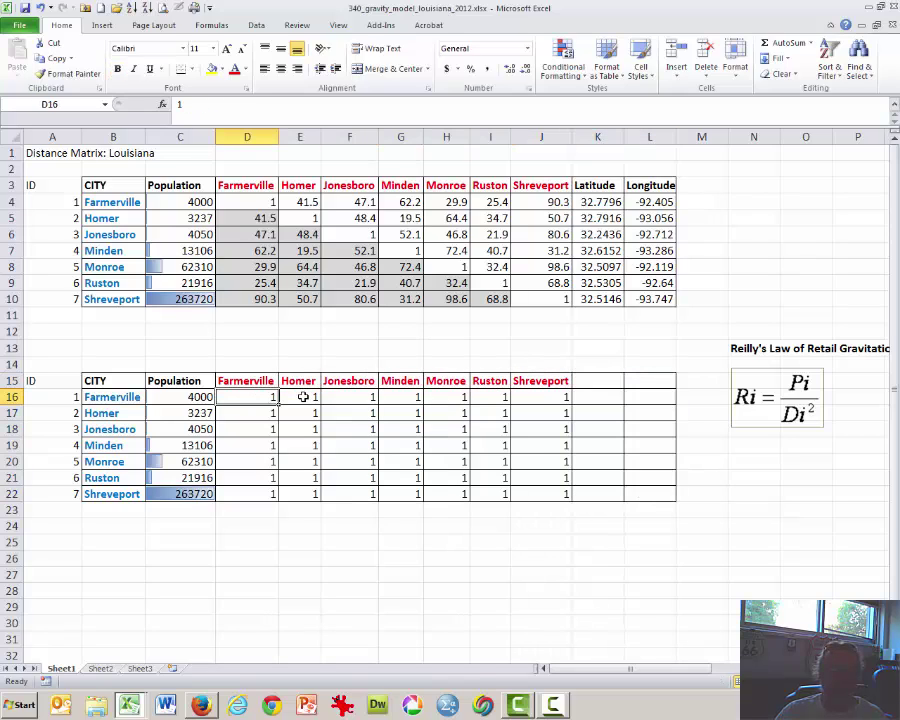
{"action": "key", "text": "shift+Right"}
{"action": "key", "text": "shift+Right"}
{"action": "key", "text": "shift+Right"}
{"action": "key", "text": "shift+Right"}
{"action": "key", "text": "shift+Right"}
{"action": "key", "text": "shift+Right"}
{"action": "key", "text": "ctrl+shift+Down"}
{"action": "key", "text": "Delete"}
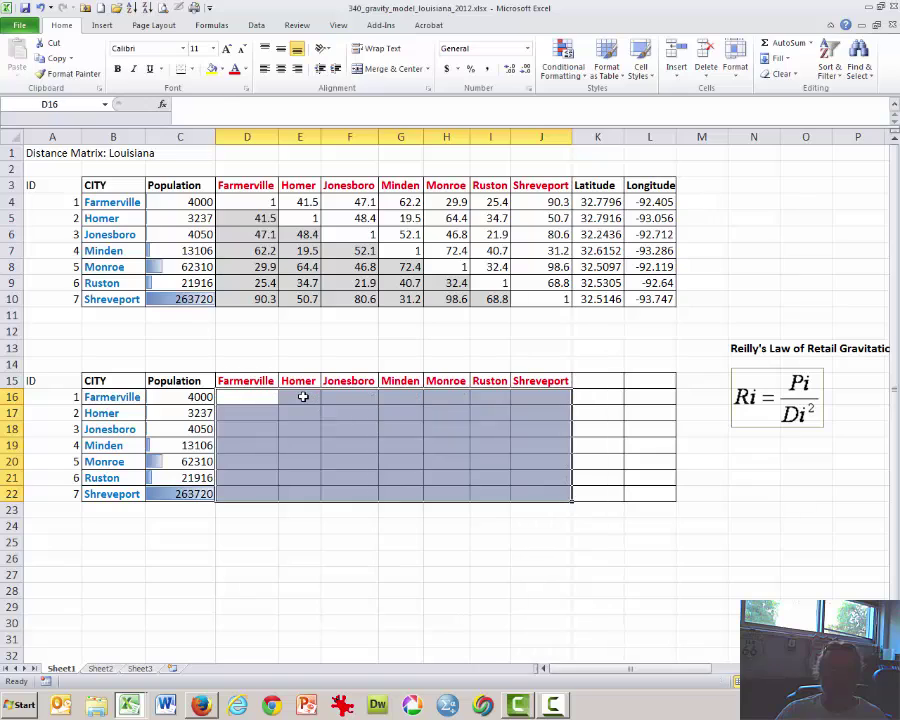
{"action": "key", "text": "Down"}
{"action": "key", "text": "Up"}
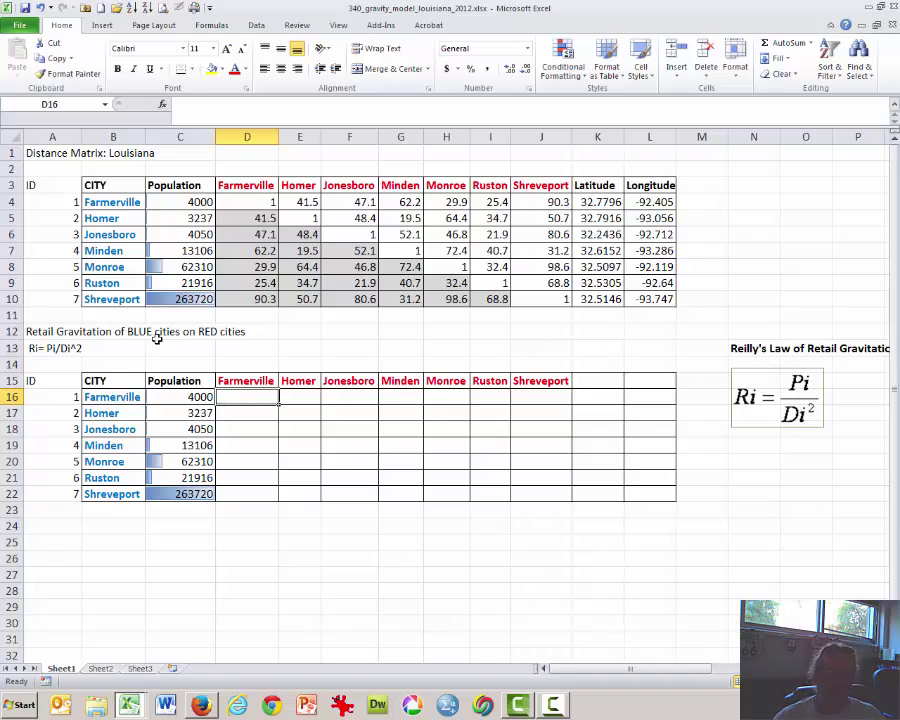
Step: Label the lower matrix 'Retail Gravitation of BLUE cities on RED cities' with note 'Ri= Pi/Di^2' in A12:A13
{"action": "left_click", "coordinate": [127, 329]}
{"action": "left_click", "coordinate": [42, 331]}
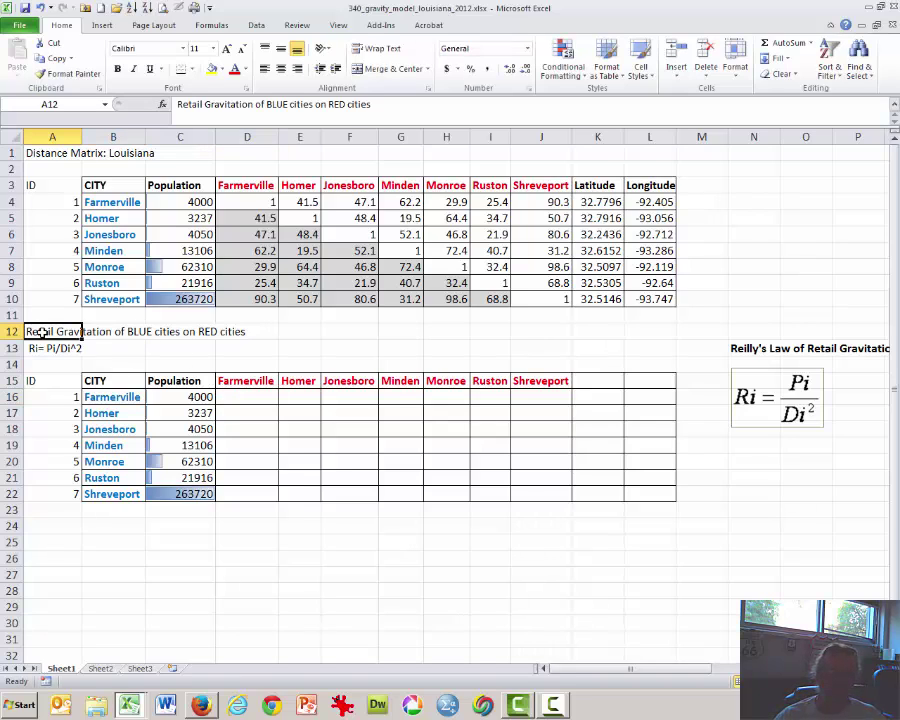
{"action": "left_click_drag", "start_coordinate": [46, 333], "coordinate": [263, 352]}
{"action": "left_click", "coordinate": [180, 364]}
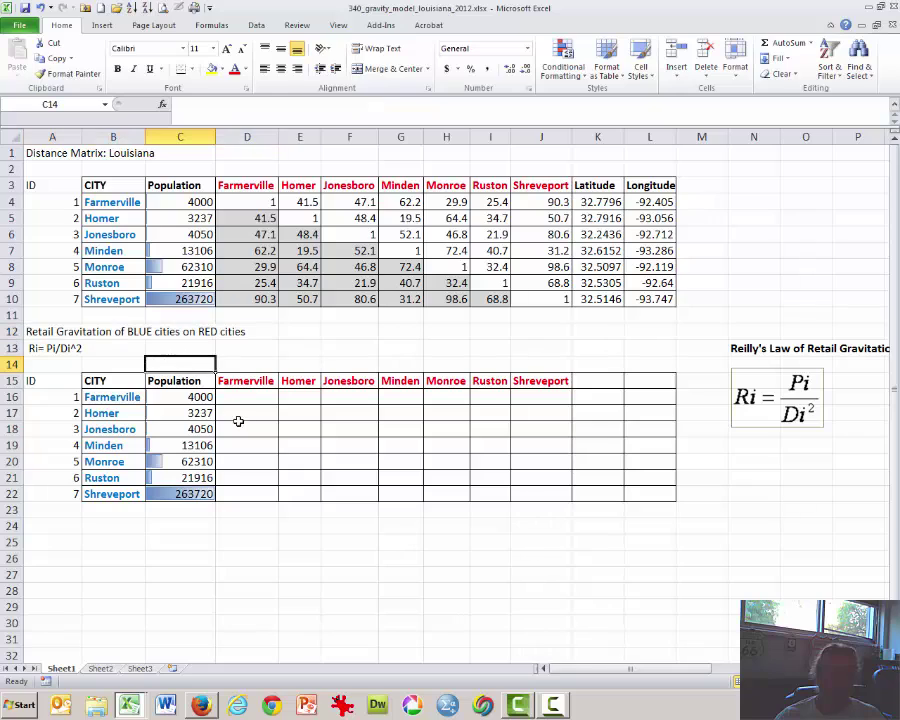
{"action": "left_click", "coordinate": [248, 413]}
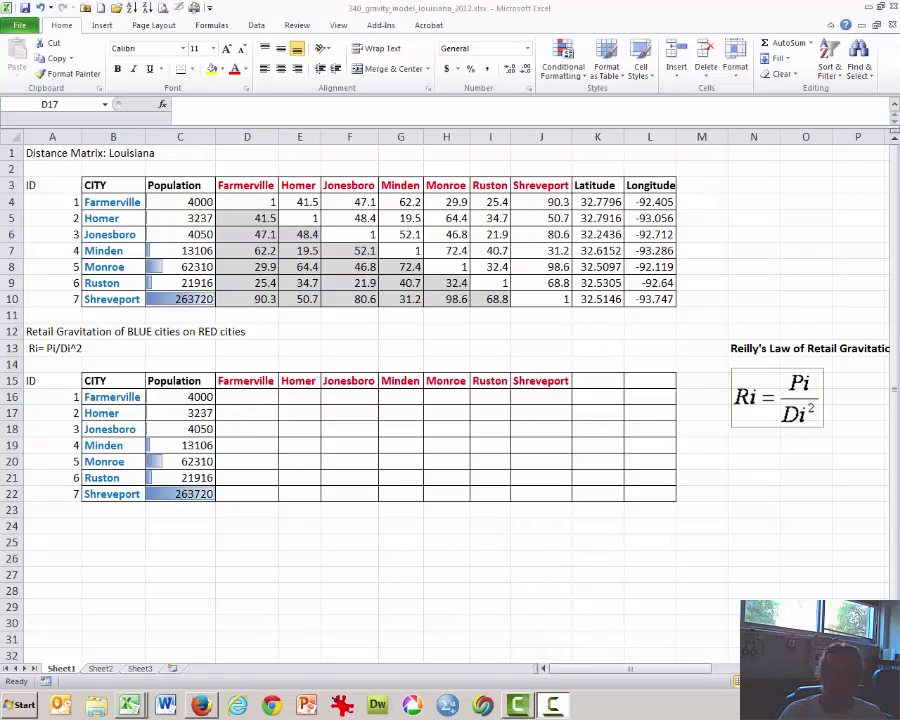
Step: Enter =$C17/(D5^2) in D17, giving Homer's Ri on Farmerville of 1.8795181
{"action": "left_click", "coordinate": [259, 411]}
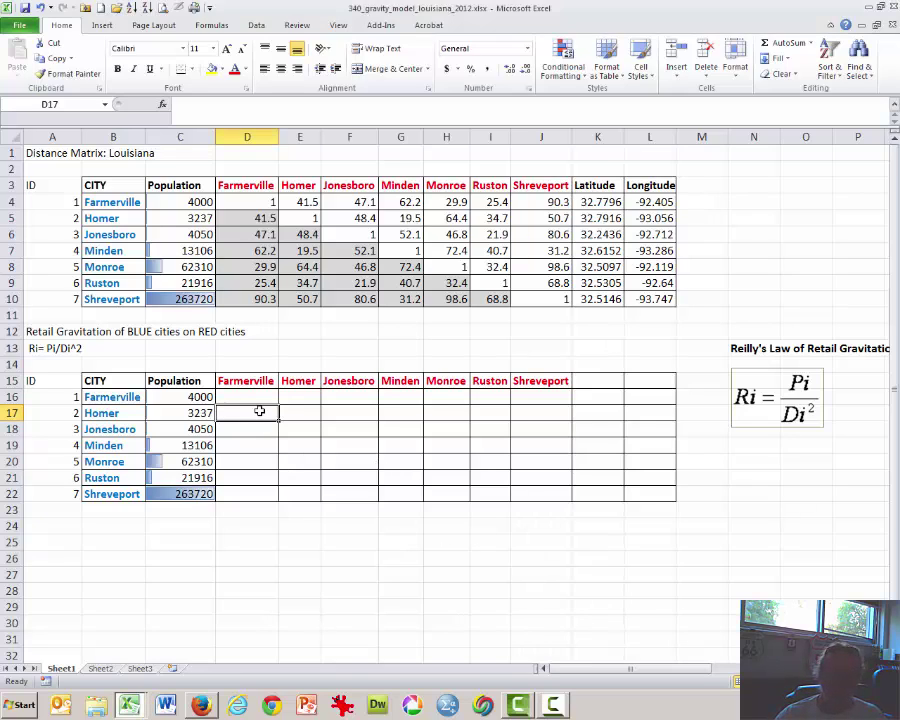
{"action": "type", "text": "="}
{"action": "key", "text": "Left"}
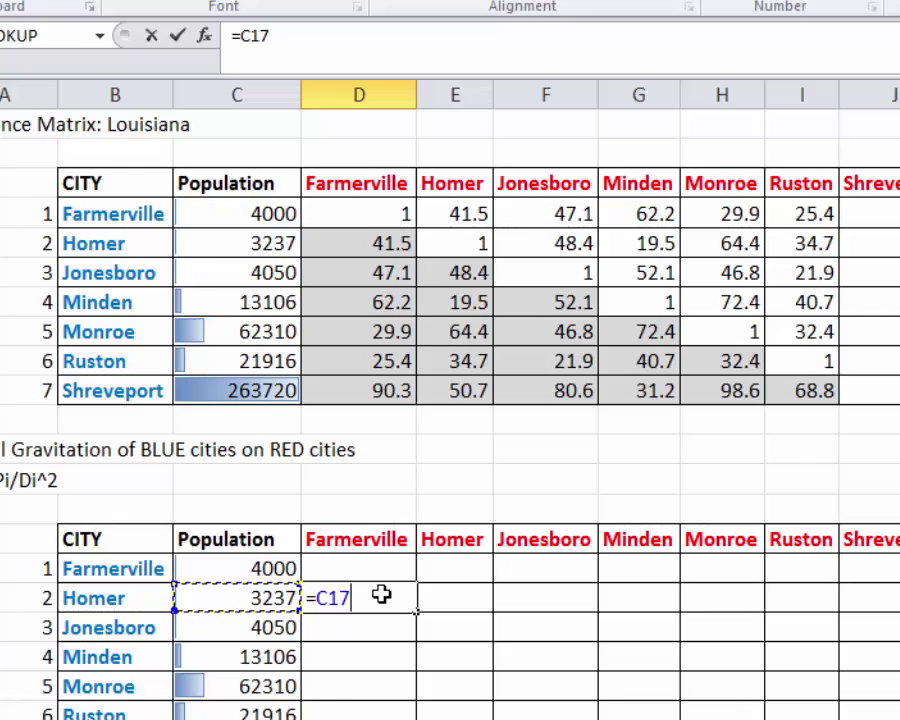
{"action": "key", "text": "F4"}
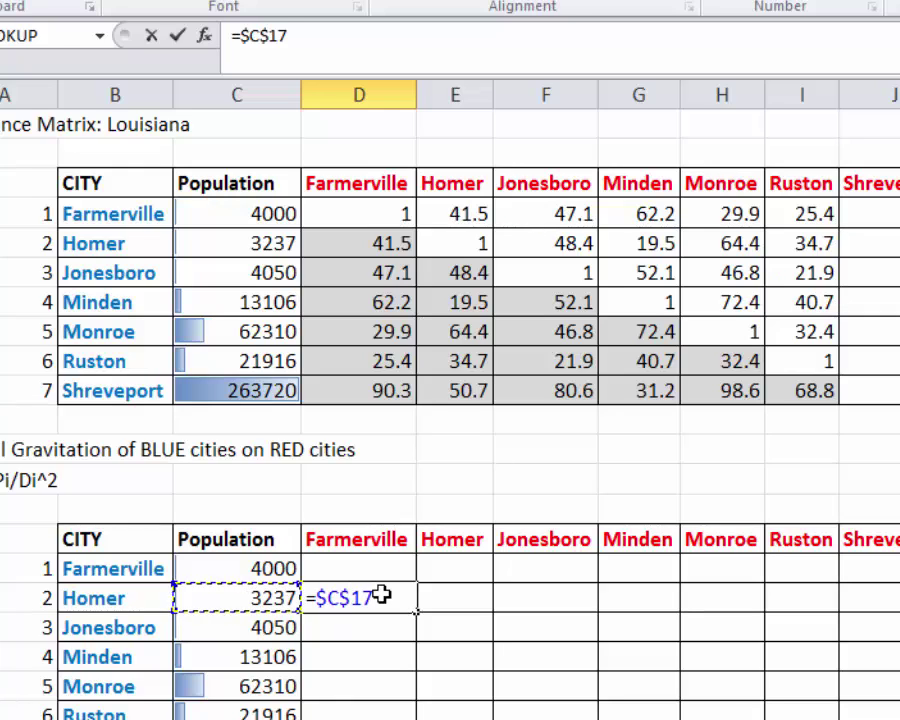
{"action": "key", "text": "F4"}
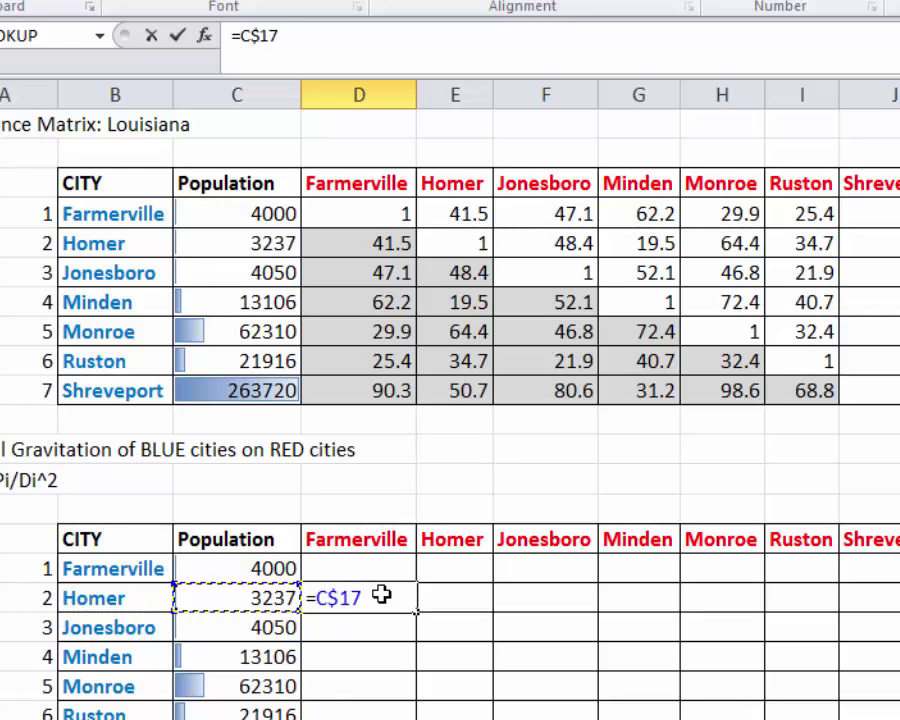
{"action": "key", "text": "F4"}
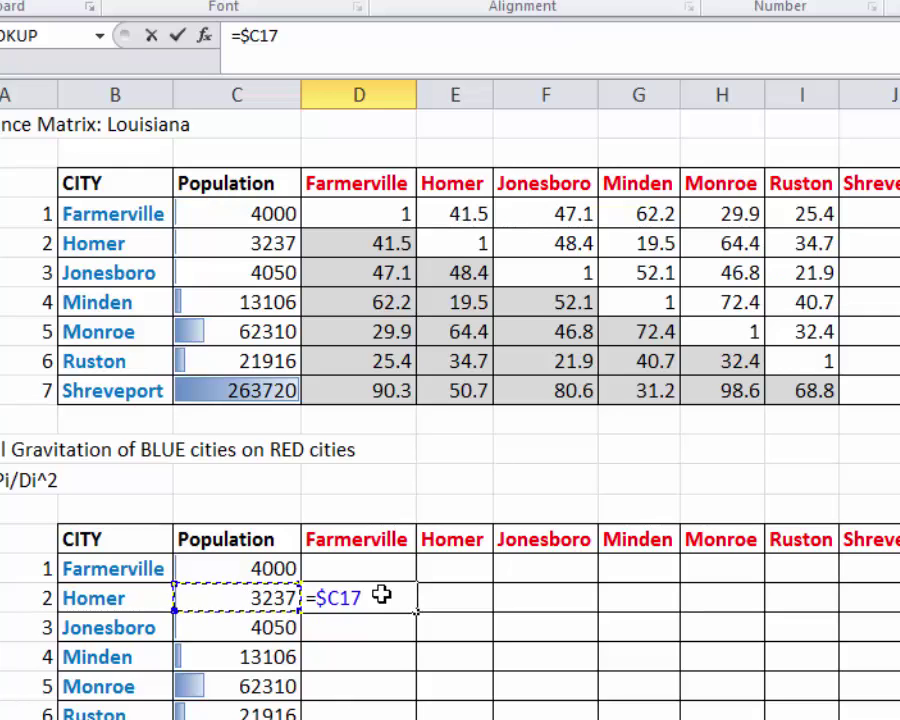
{"action": "type", "text": "("}
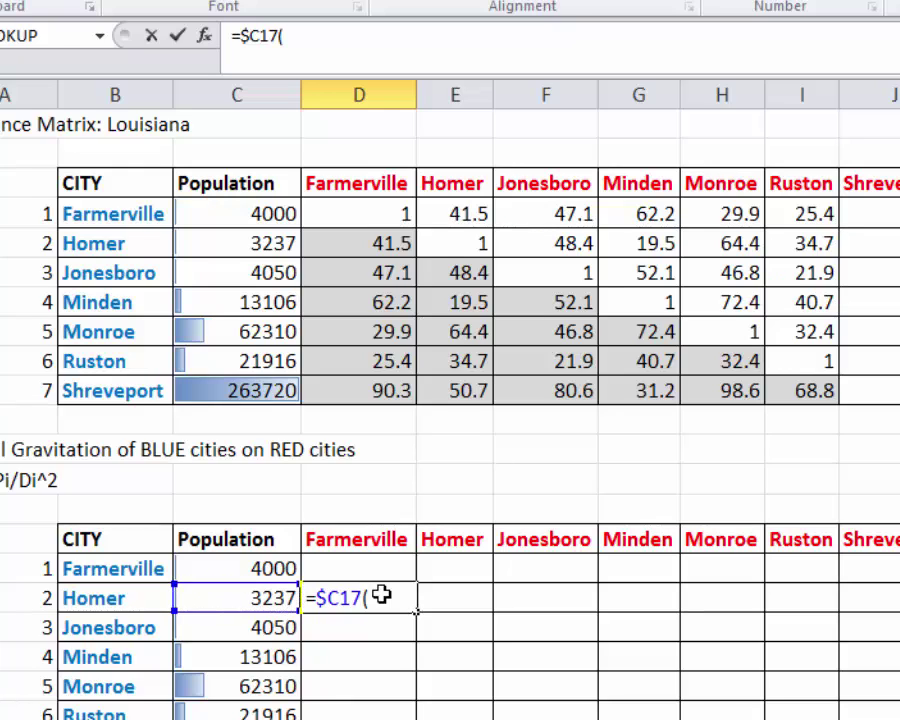
{"action": "key", "text": "BackSpace"}
{"action": "type", "text": "/"}
{"action": "left_click", "coordinate": [381, 240]}
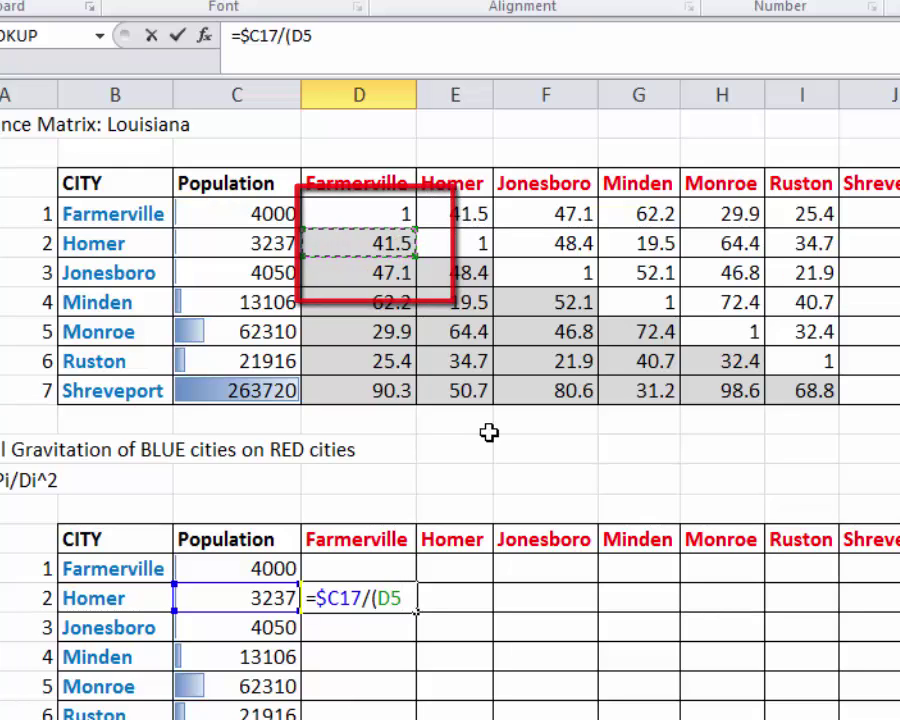
{"action": "type", "text": "^2)"}
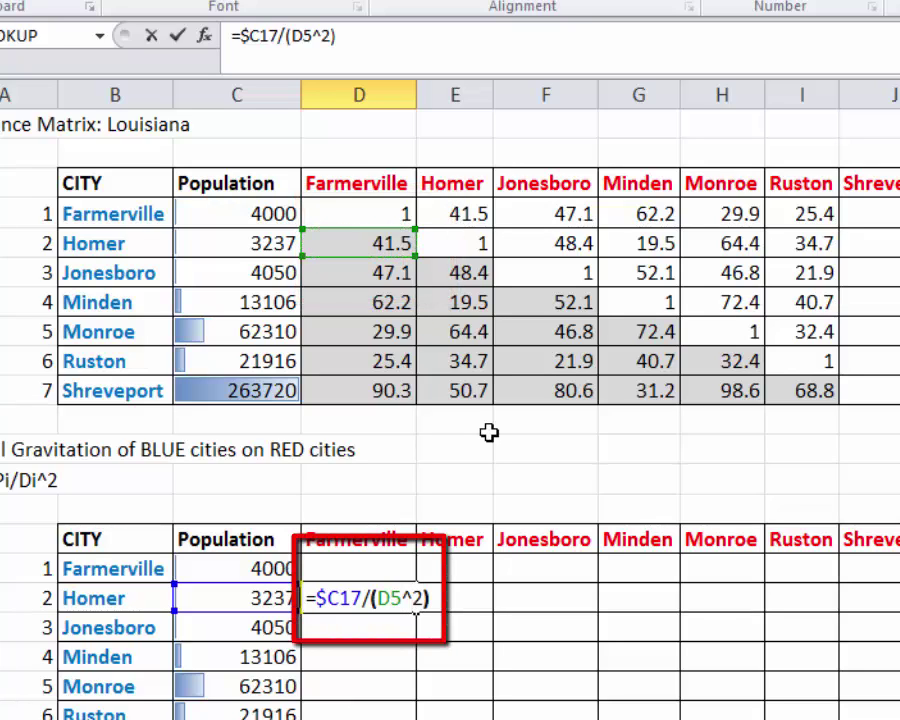
{"action": "key", "text": "Return"}
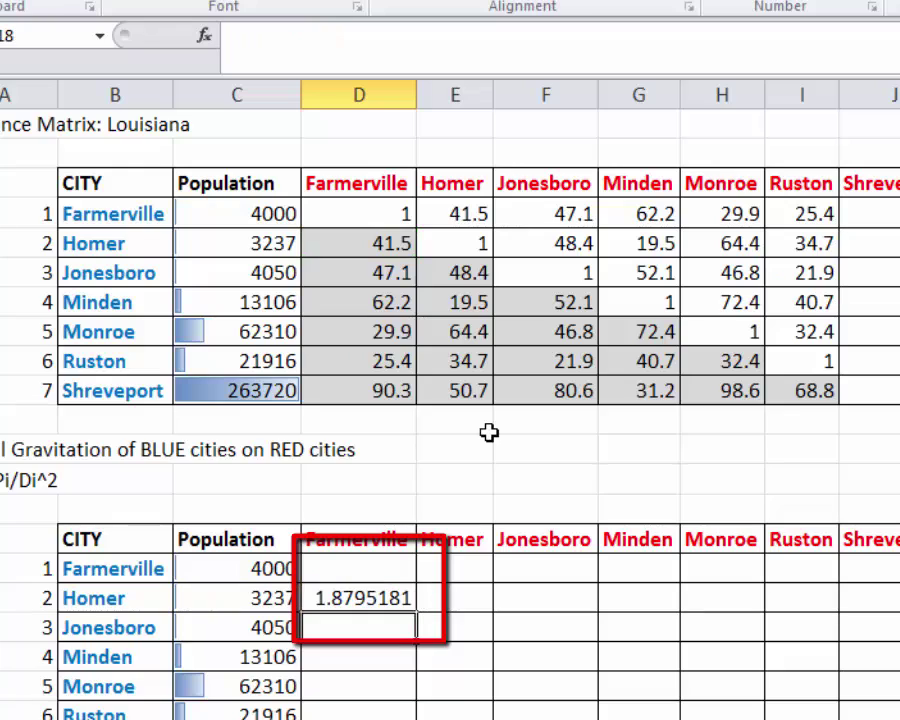
Step: Copy the Ri formula down the Farmerville column D16:D22
{"action": "key", "text": "Up"}
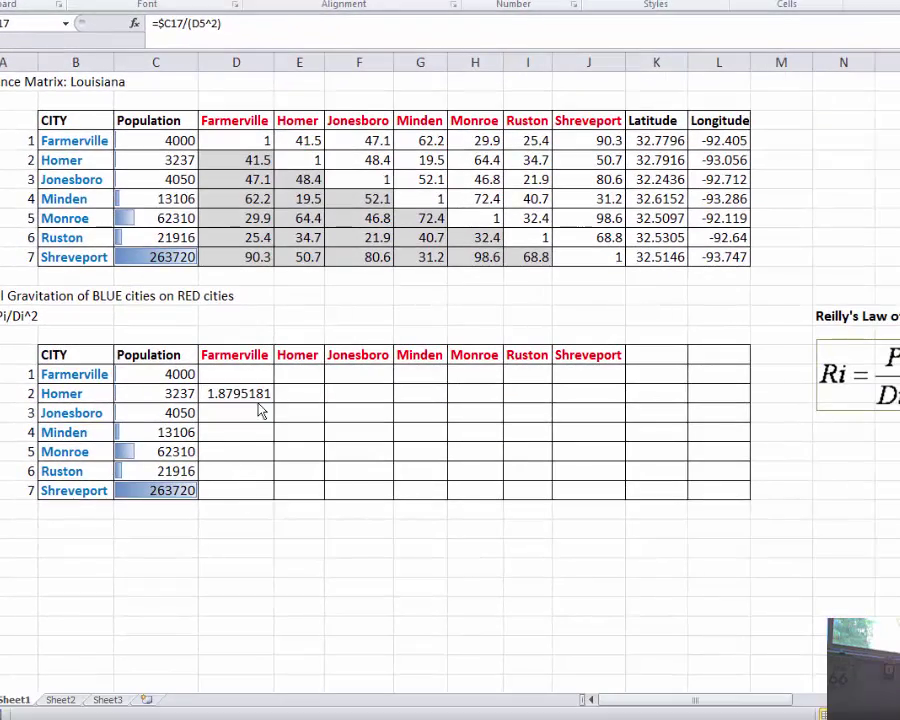
{"action": "left_click", "coordinate": [261, 402]}
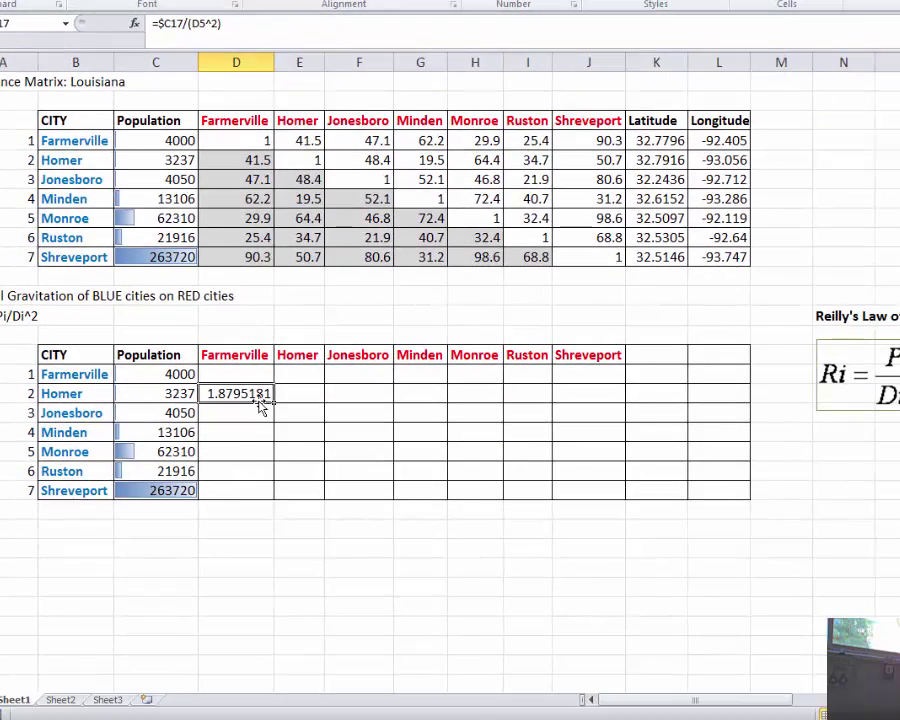
{"action": "key", "text": "ctrl+c"}
{"action": "key", "text": "shift+Down"}
{"action": "key", "text": "shift+Down"}
{"action": "key", "text": "shift+Down"}
{"action": "key", "text": "shift+Down"}
{"action": "key", "text": "shift+Down"}
{"action": "key", "text": "shift+Down"}
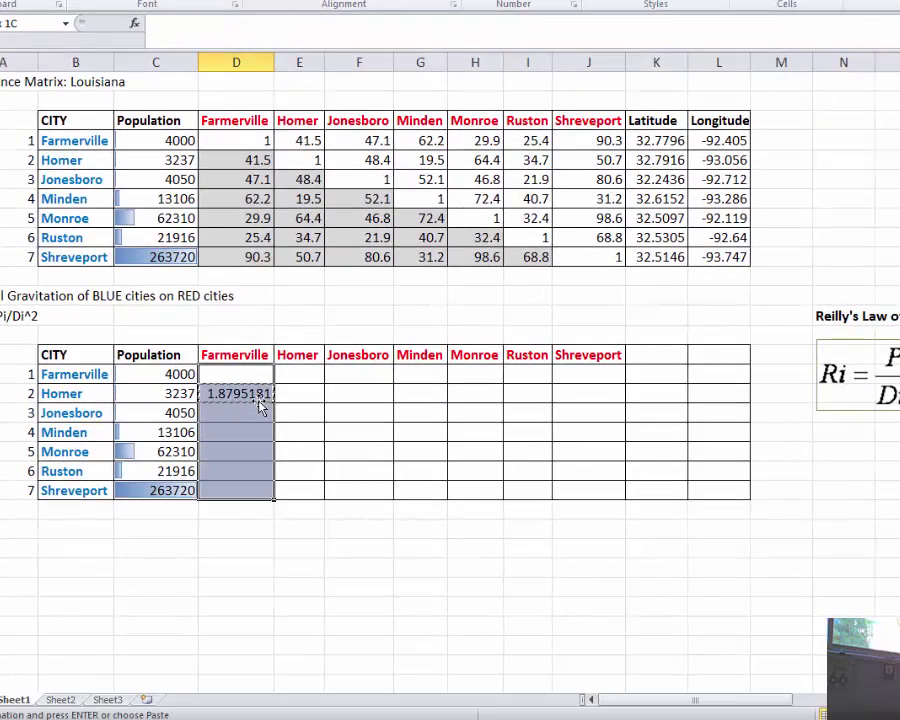
{"action": "key", "text": "ctrl+v"}
{"action": "key", "text": "Up"}
{"action": "left_click", "coordinate": [261, 402]}
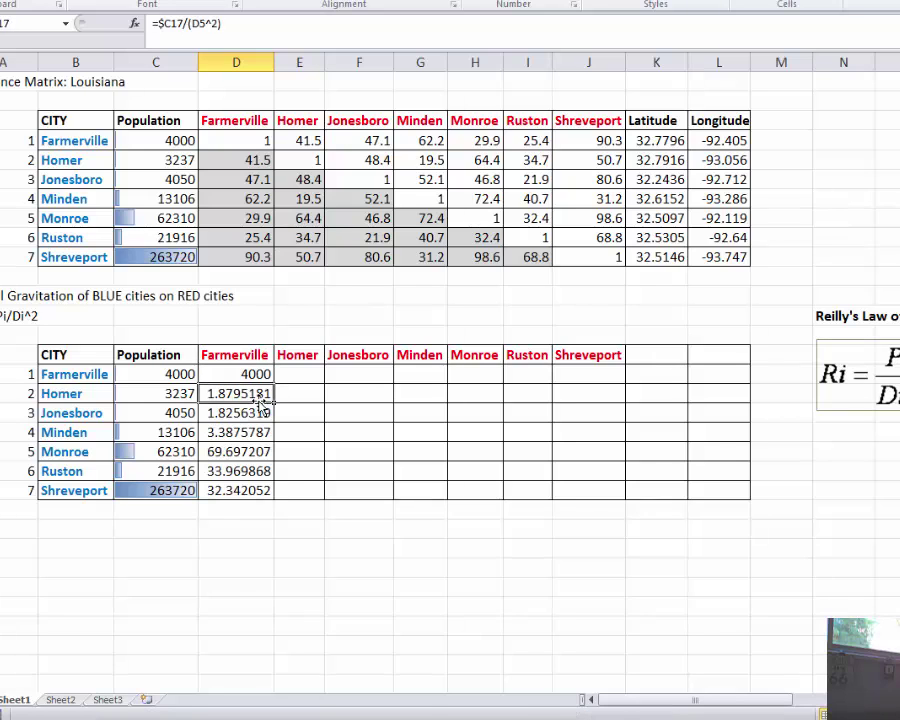
Step: Check D16's formula =$C16/(D4^2) against the distance in D4
{"action": "key", "text": "shift+Down"}
{"action": "key", "text": "shift+Down"}
{"action": "key", "text": "shift+Down"}
{"action": "key", "text": "shift+Down"}
{"action": "key", "text": "shift+Down"}
{"action": "key", "text": "Up"}
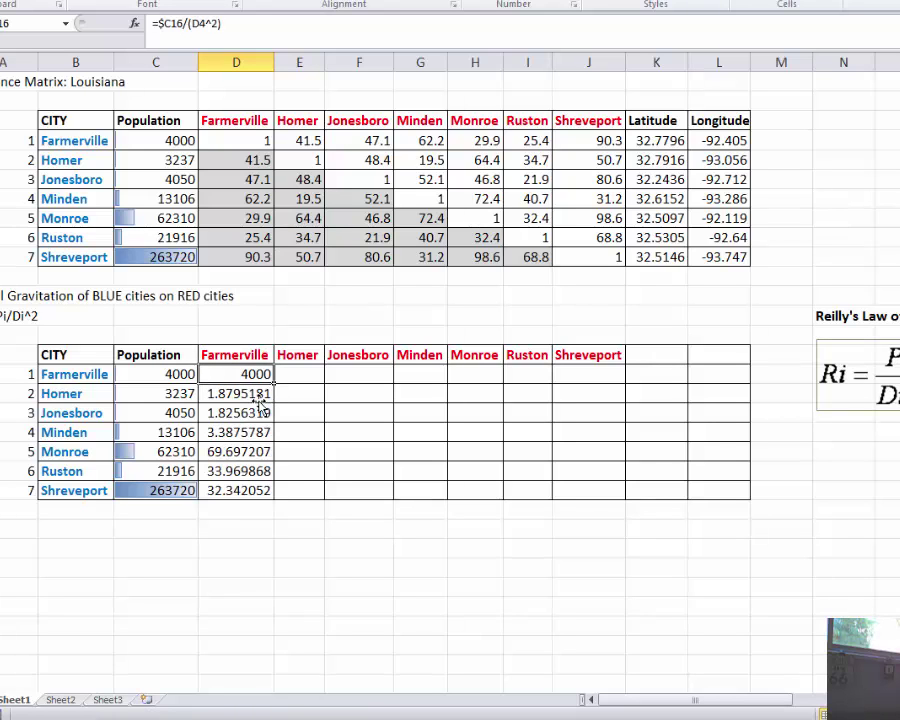
{"action": "key", "text": "F2"}
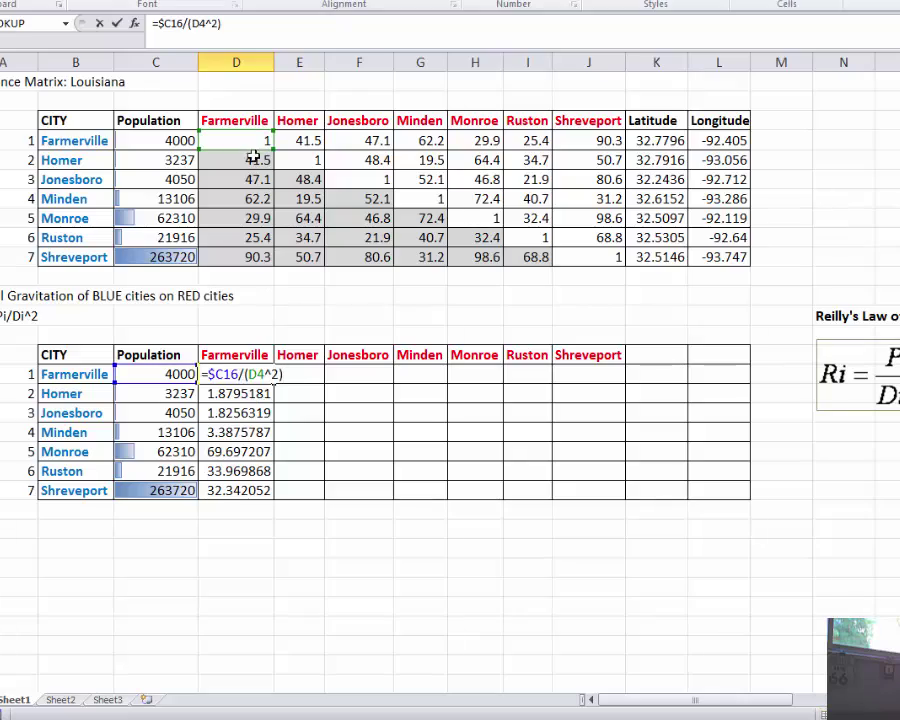
{"action": "left_click_drag", "start_coordinate": [74, 373], "coordinate": [204, 377]}
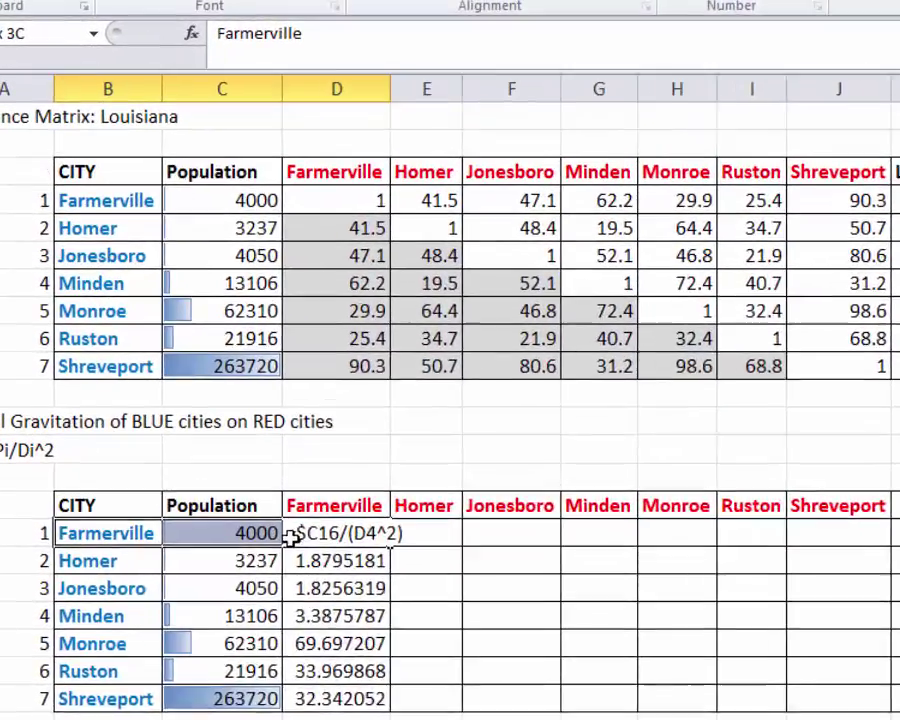
{"action": "left_click_drag", "start_coordinate": [290, 537], "coordinate": [345, 534]}
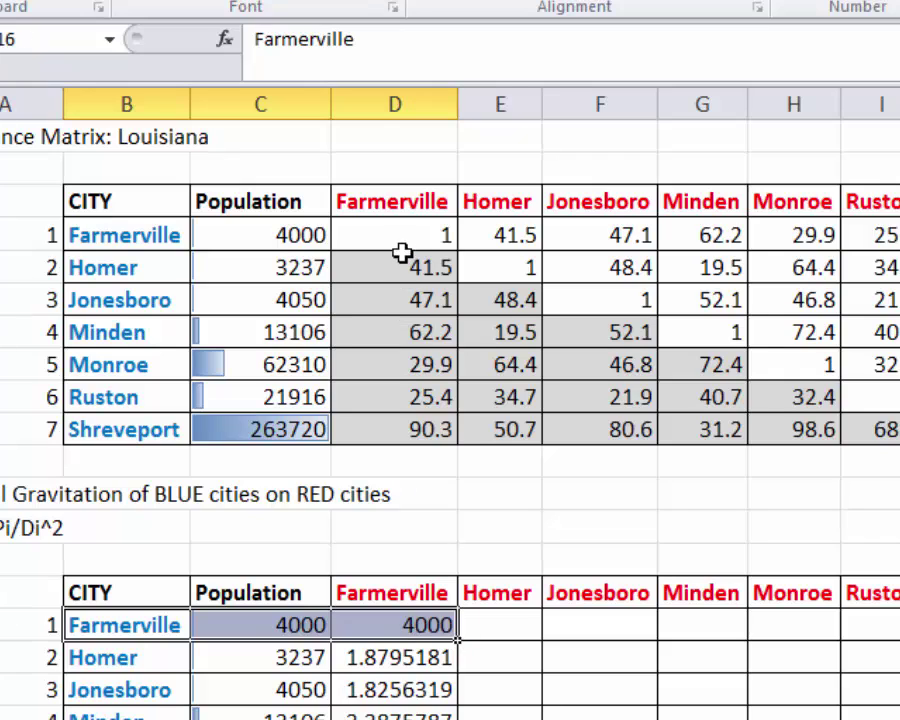
Step: Paste the Farmerville formulas across D16:J22 and verify F19 is =$C19/(F7^2), 4.828305
{"action": "left_click", "coordinate": [406, 240]}
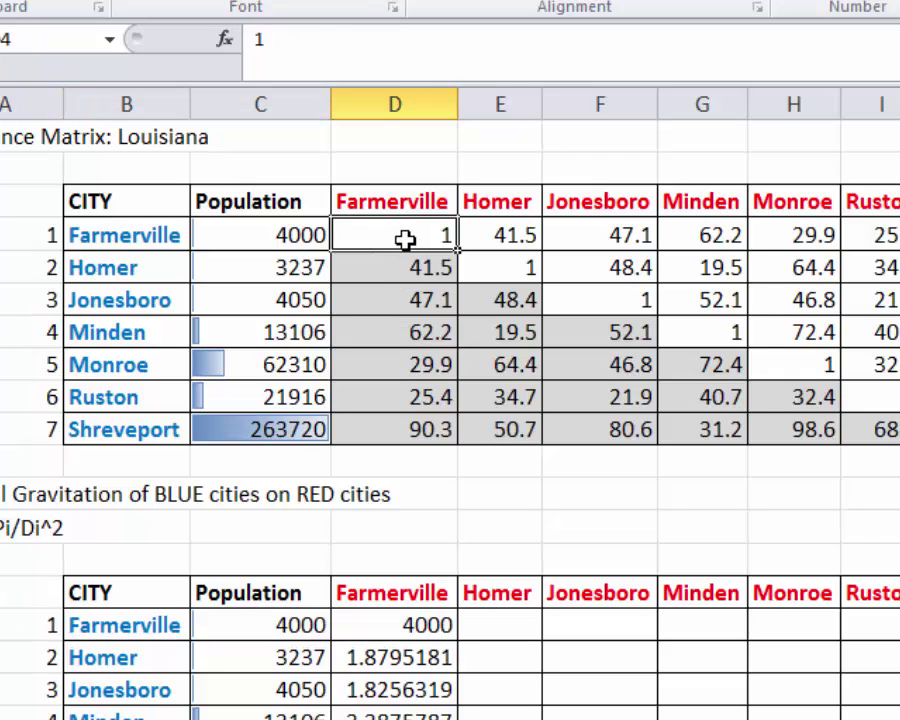
{"action": "left_click", "coordinate": [428, 620]}
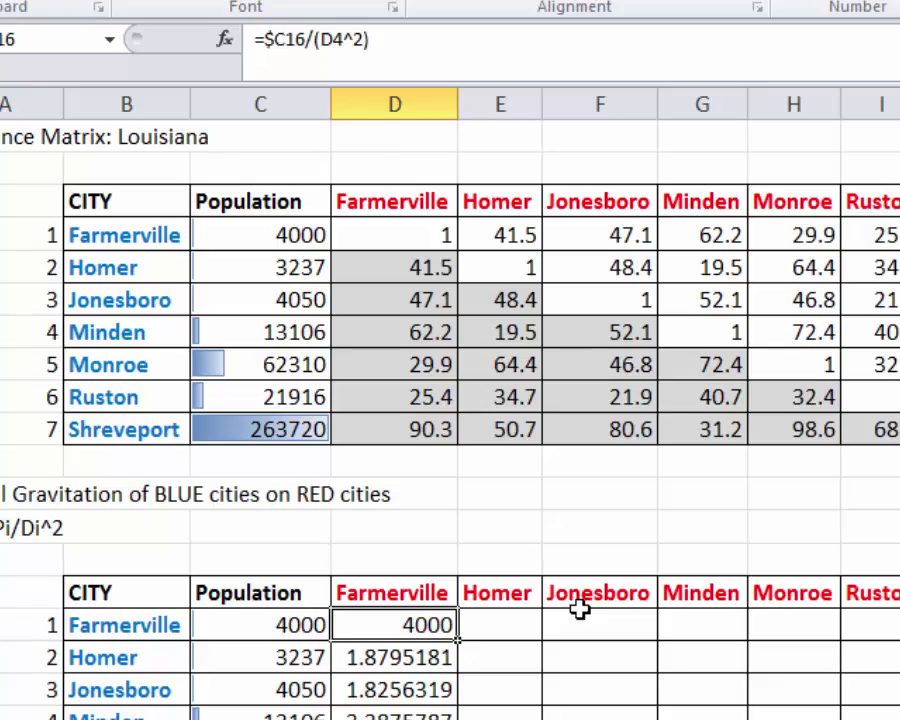
{"action": "key", "text": "shift+Down"}
{"action": "key", "text": "shift+Down"}
{"action": "key", "text": "shift+Down"}
{"action": "key", "text": "shift+Down"}
{"action": "key", "text": "shift+Down"}
{"action": "key", "text": "shift+Down"}
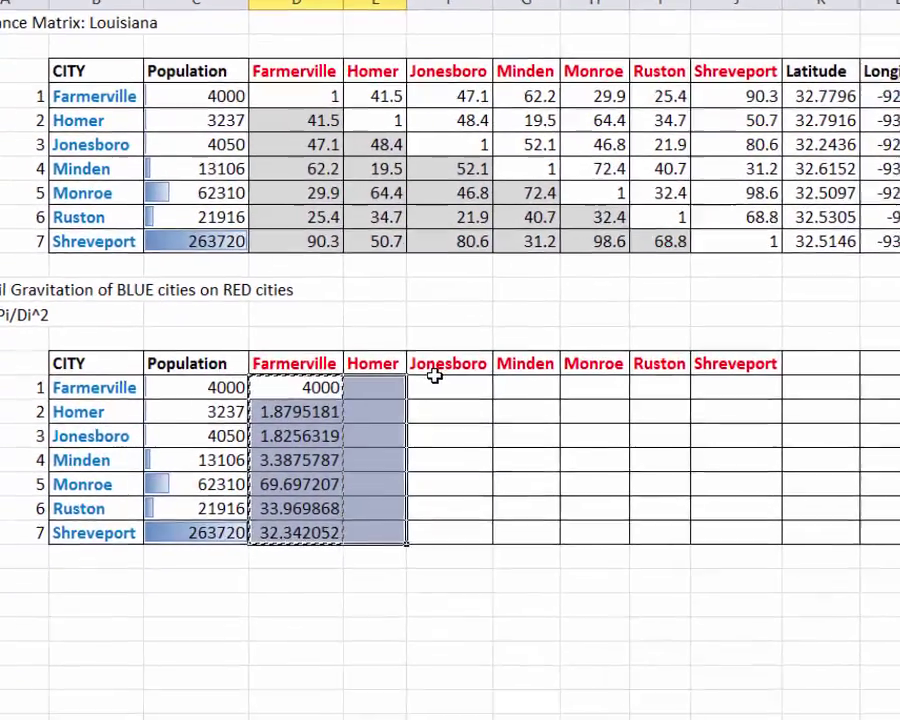
{"action": "key", "text": "shift+Right"}
{"action": "key", "text": "shift+Right"}
{"action": "key", "text": "shift+Right"}
{"action": "key", "text": "shift+Right"}
{"action": "key", "text": "shift+Right"}
{"action": "key", "text": "shift+Right"}
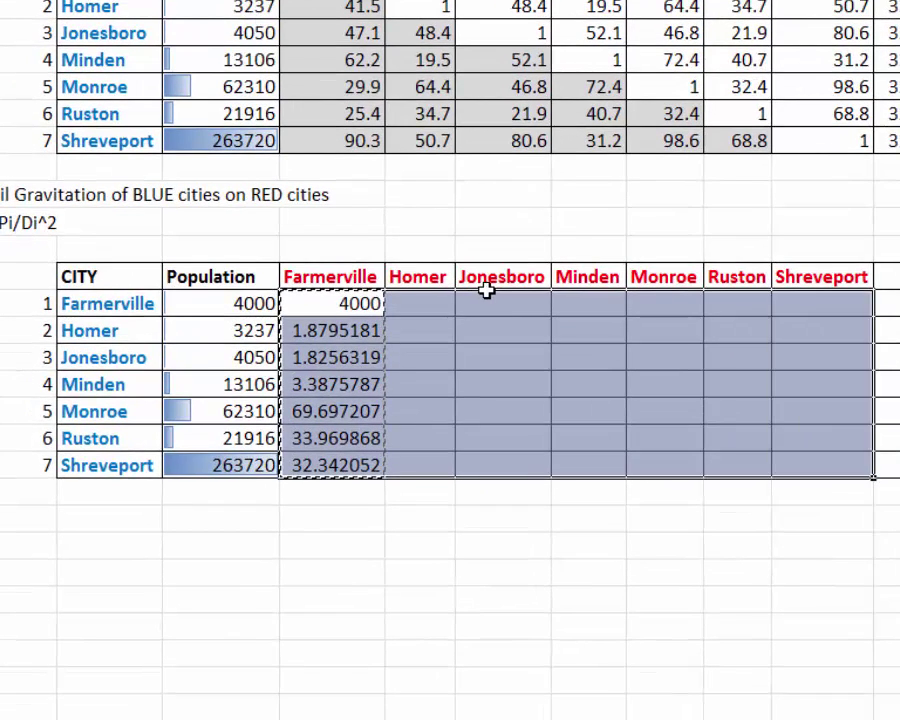
{"action": "key", "text": "Return"}
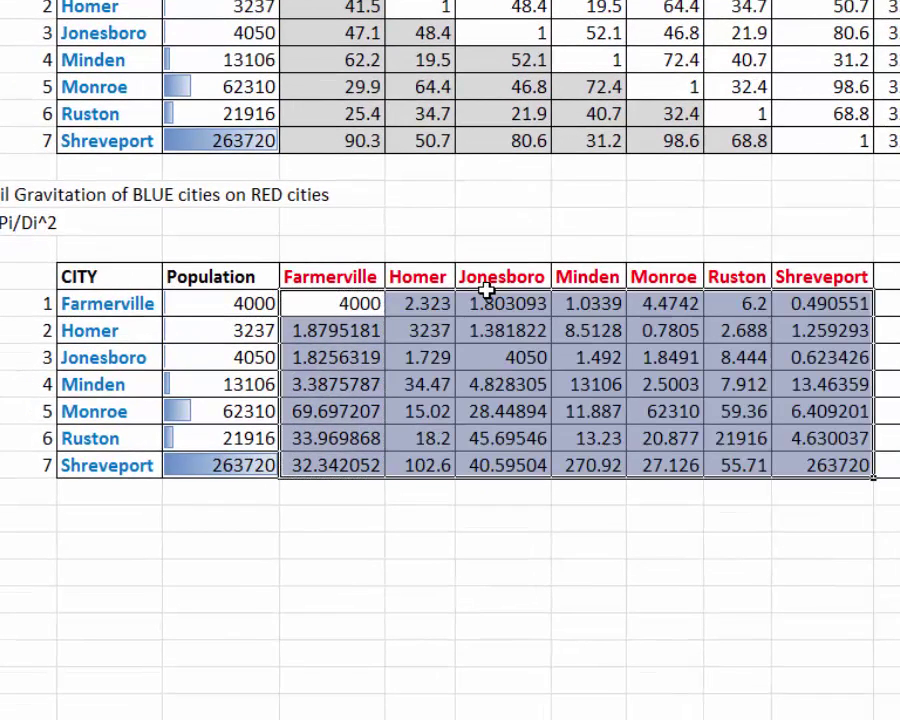
{"action": "left_click", "coordinate": [527, 380]}
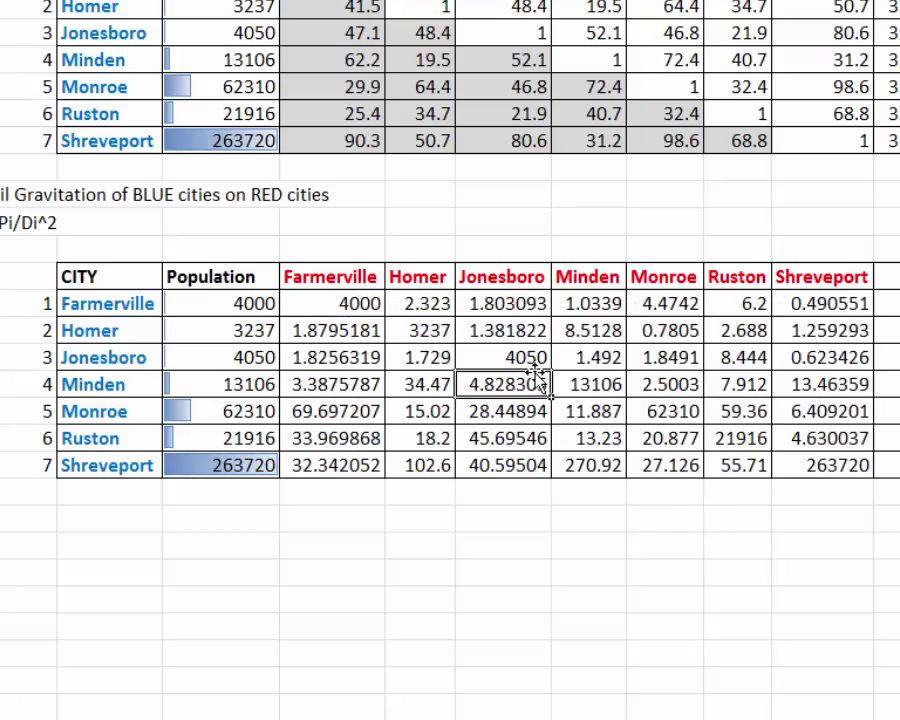
{"action": "double_click", "coordinate": [537, 380]}
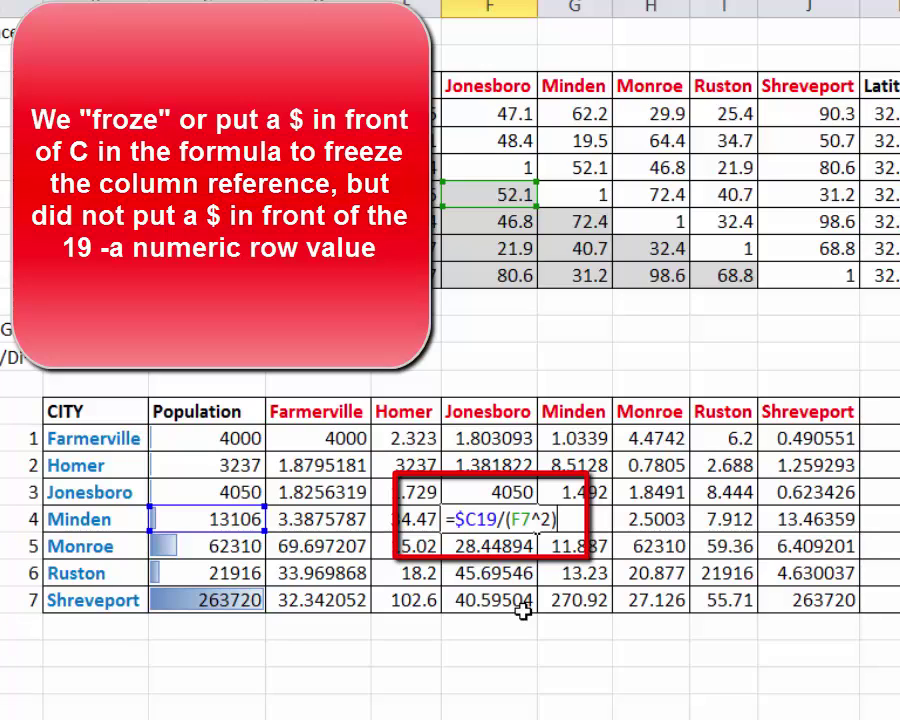
Step: Clear the Farmerville, Homer and Jonesboro self-values on the matrix diagonal
{"action": "key", "text": "ctrl+Return"}
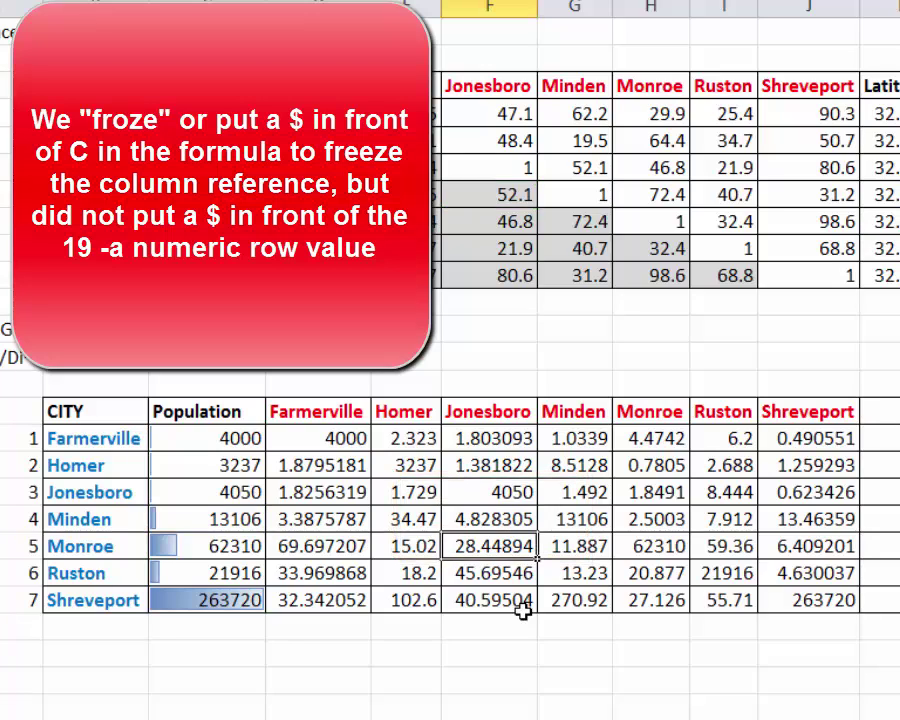
{"action": "key", "text": "Up"}
{"action": "key", "text": "Left"}
{"action": "key", "text": "Up"}
{"action": "key", "text": "Left"}
{"action": "key", "text": "Left"}
{"action": "key", "text": "Right"}
{"action": "key", "text": "Up"}
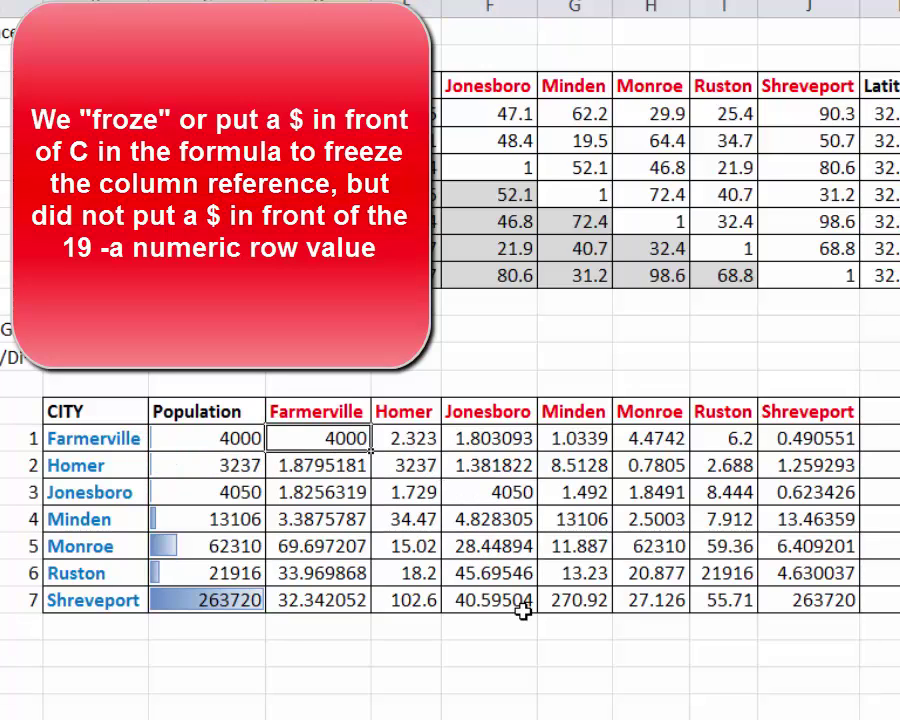
{"action": "key", "text": "Down"}
{"action": "key", "text": "Right"}
{"action": "key", "text": "Delete"}
{"action": "key", "text": "Right"}
{"action": "key", "text": "Down"}
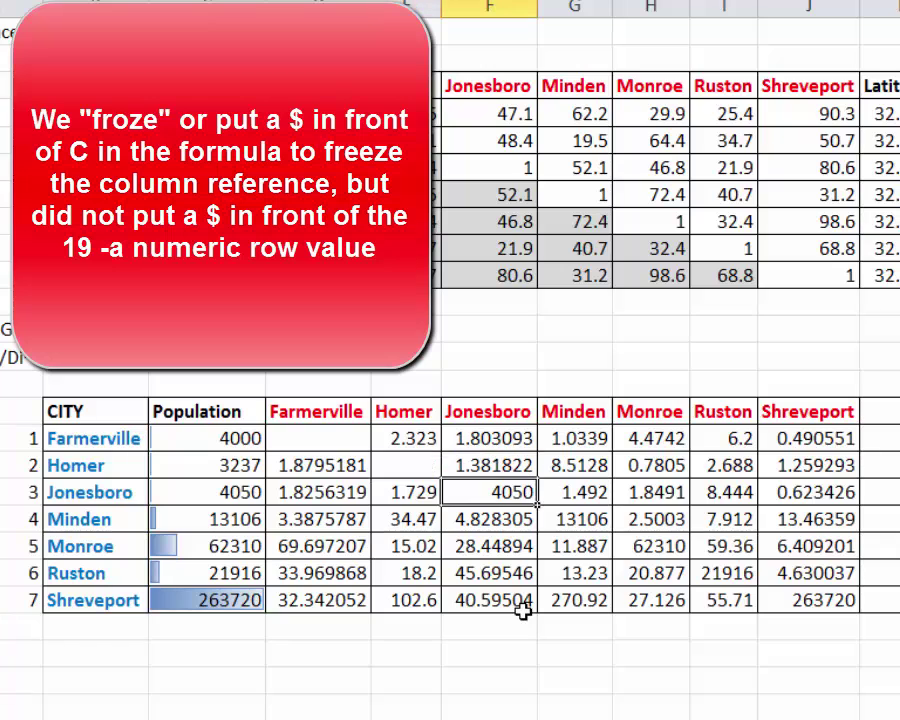
{"action": "key", "text": "Delete"}
{"action": "key", "text": "Right"}
Step: Clear the Minden, Monroe, Ruston and Shreveport self-values on the diagonal
{"action": "key", "text": "Down"}
{"action": "key", "text": "Delete"}
{"action": "key", "text": "Right"}
{"action": "key", "text": "Down"}
{"action": "key", "text": "Delete"}
{"action": "key", "text": "Right"}
{"action": "key", "text": "Down"}
{"action": "key", "text": "Delete"}
{"action": "key", "text": "Right"}
{"action": "key", "text": "Down"}
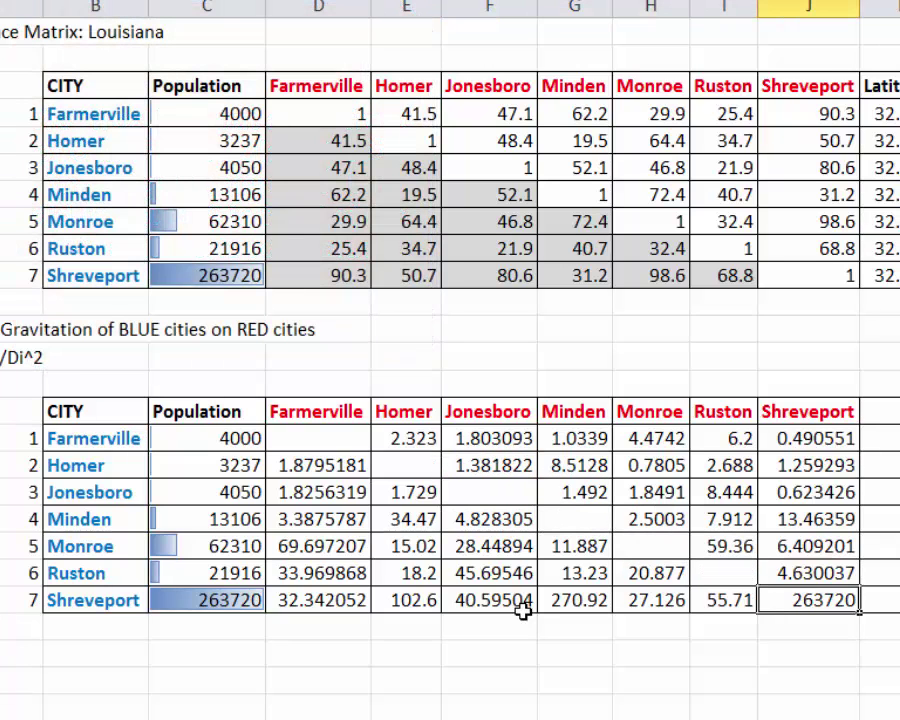
{"action": "key", "text": "Delete"}
Step: Select the whole Ri matrix to review the blanked diagonal, then deselect
{"action": "key", "text": "Up"}
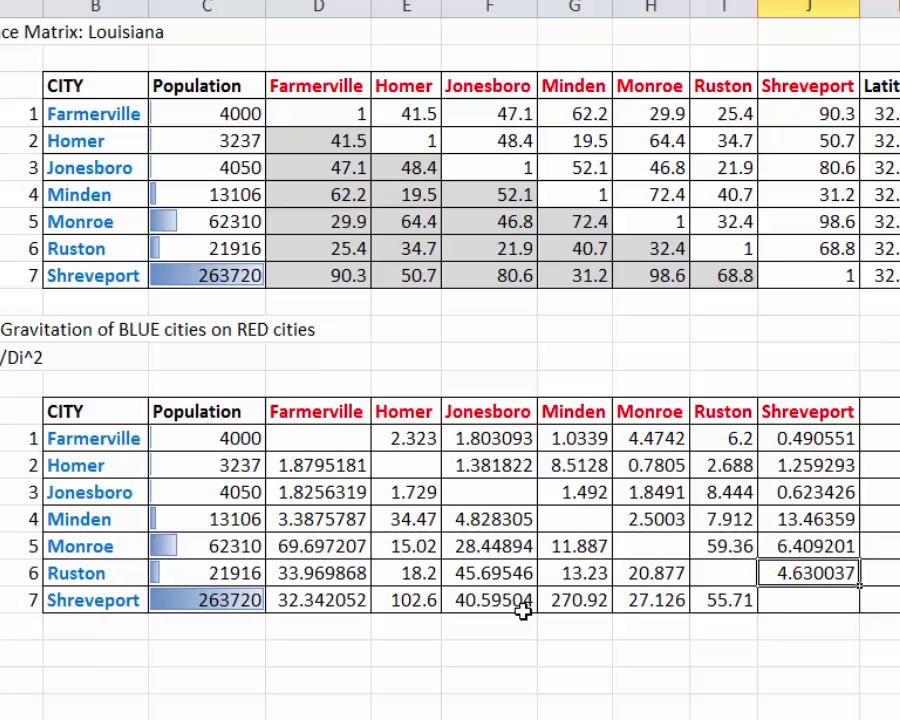
{"action": "key", "text": "Up"}
{"action": "key", "text": "Up"}
{"action": "key", "text": "Up"}
{"action": "key", "text": "Up"}
{"action": "key", "text": "Up"}
{"action": "key", "text": "shift+Left"}
{"action": "key", "text": "shift+Left"}
{"action": "key", "text": "shift+Left"}
{"action": "key", "text": "shift+Left"}
{"action": "key", "text": "shift+Left"}
{"action": "key", "text": "shift+Left"}
{"action": "key", "text": "shift+Left"}
{"action": "key", "text": "shift+Right"}
{"action": "key", "text": "shift+Right"}
{"action": "key", "text": "shift+Right"}
{"action": "key", "text": "shift+Left"}
{"action": "key", "text": "shift+Left"}
{"action": "key", "text": "shift+Down"}
{"action": "key", "text": "shift+Down"}
{"action": "key", "text": "shift+Down"}
{"action": "key", "text": "shift+Down"}
{"action": "key", "text": "shift+Down"}
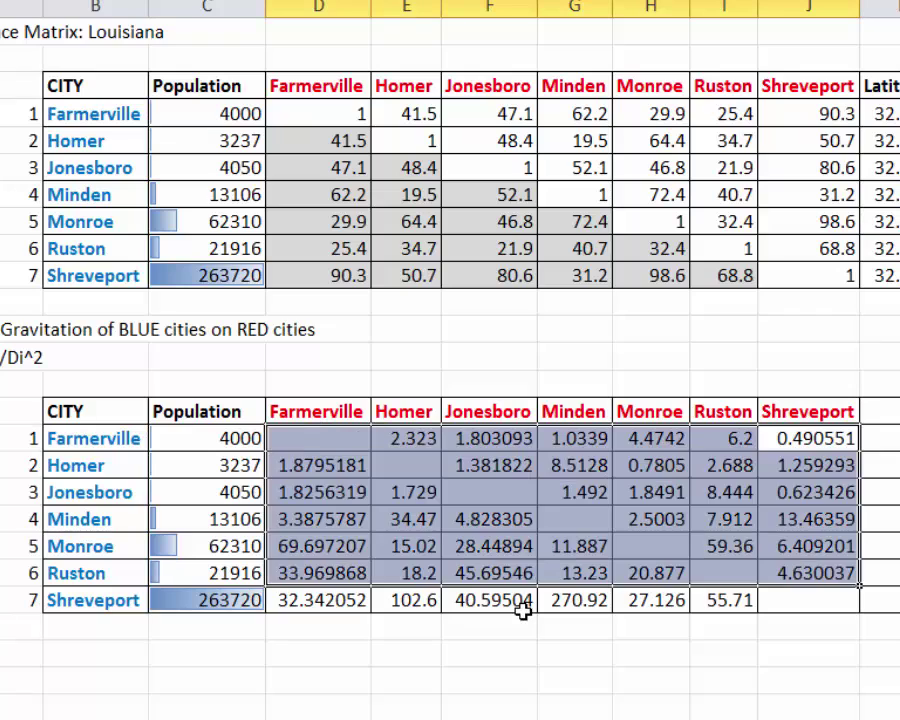
{"action": "key", "text": "shift+Down"}
{"action": "key", "text": "shift+BackSpace"}
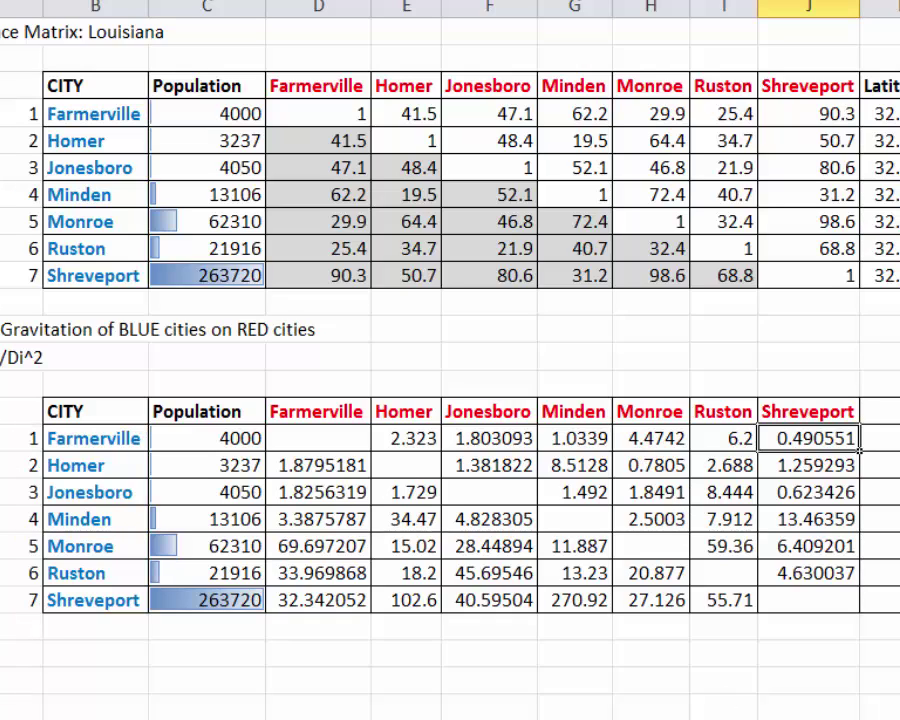
{"action": "left_click", "coordinate": [113, 526]}
{"action": "left_click_drag", "start_coordinate": [322, 492], "coordinate": [322, 466]}
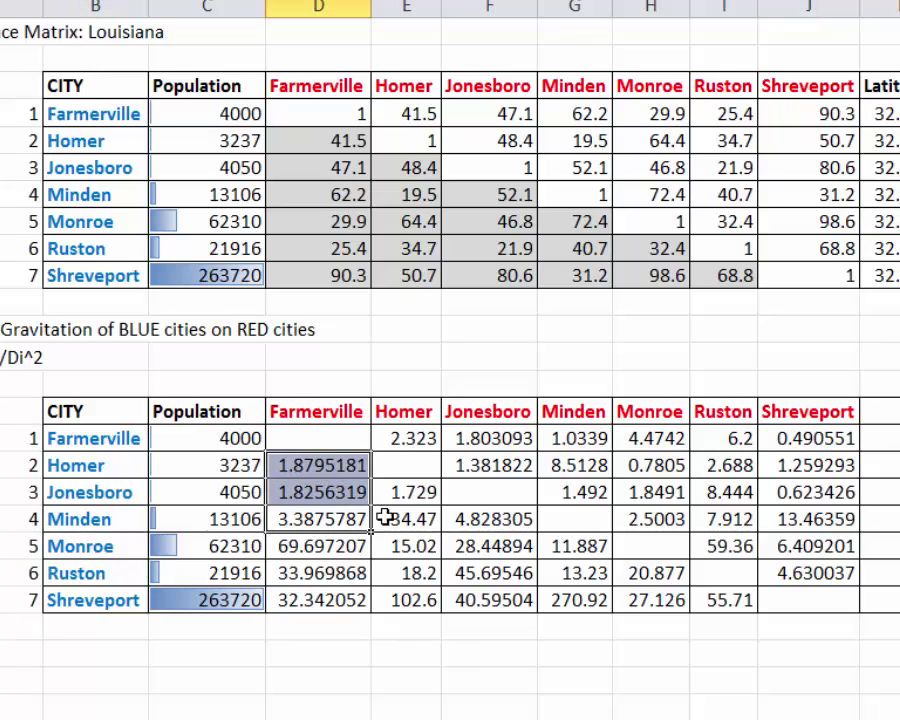
{"action": "left_click_drag", "start_coordinate": [405, 492], "coordinate": [405, 438]}
{"action": "left_click_drag", "start_coordinate": [490, 492], "coordinate": [492, 440]}
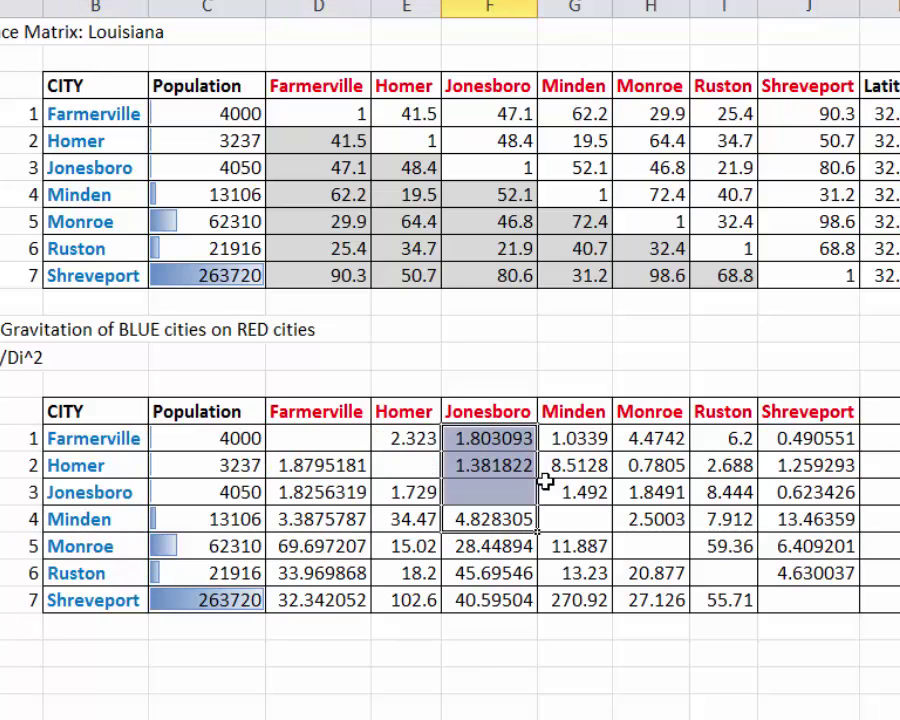
{"action": "left_click", "coordinate": [200, 520]}
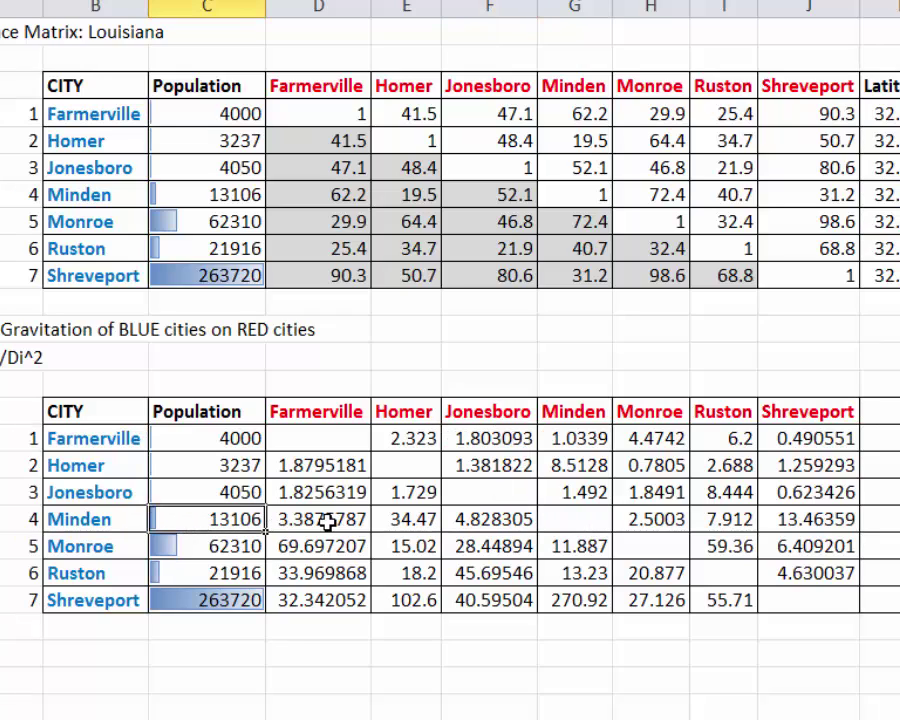
{"action": "left_click_drag", "start_coordinate": [412, 520], "coordinate": [415, 420]}
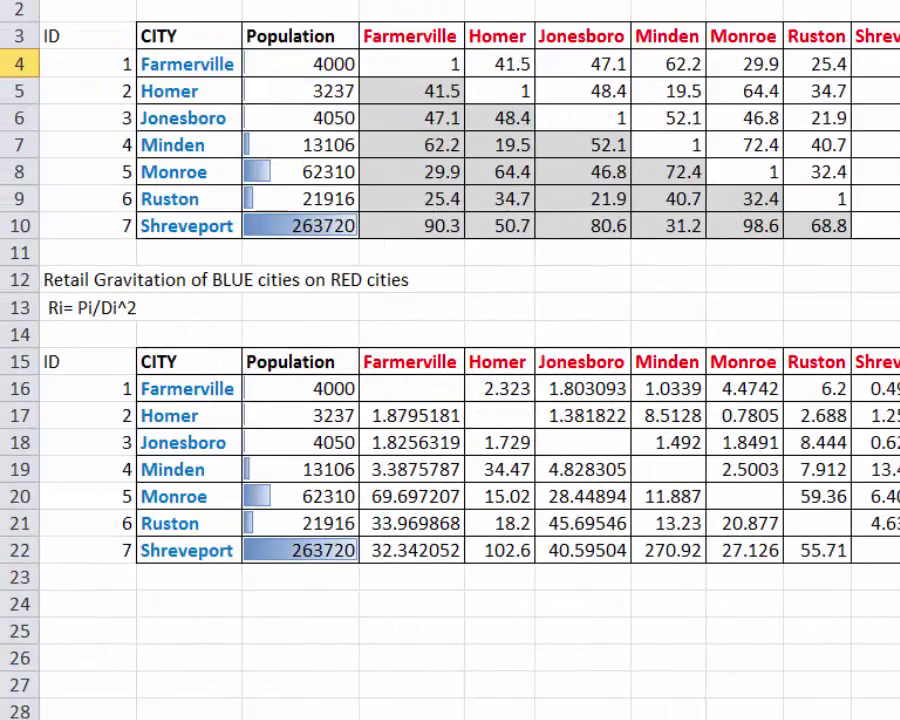
{"action": "left_click", "coordinate": [413, 470]}
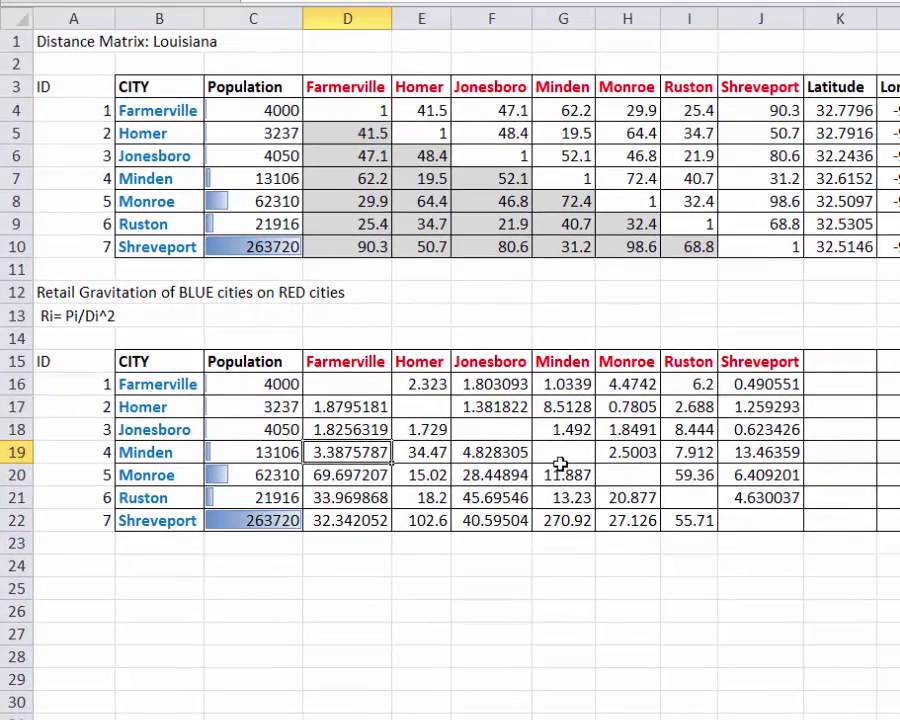
{"action": "left_click", "coordinate": [752, 458]}
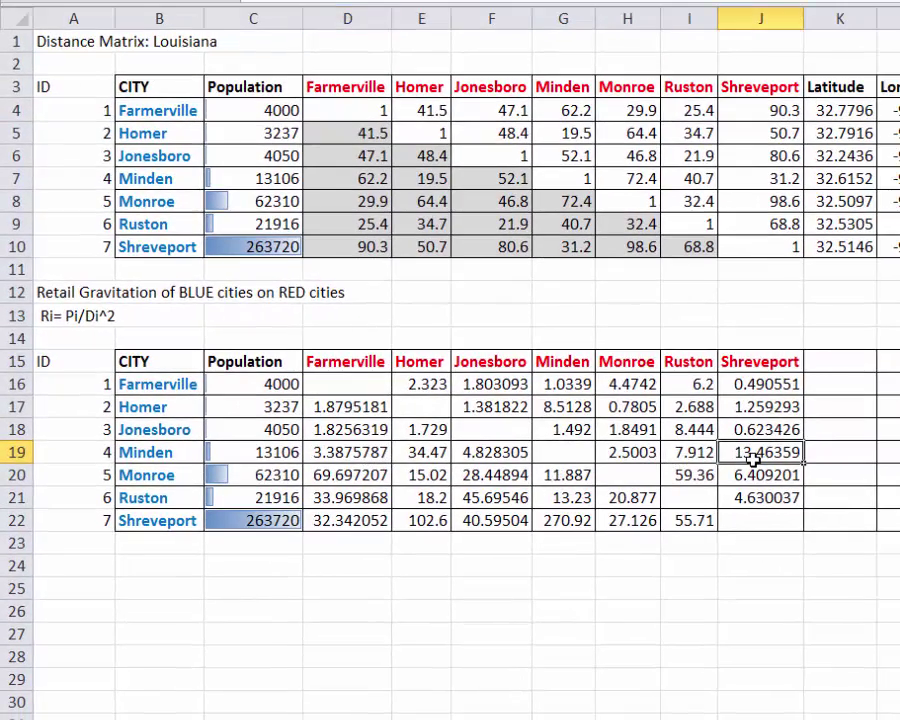
{"action": "left_click", "coordinate": [632, 458]}
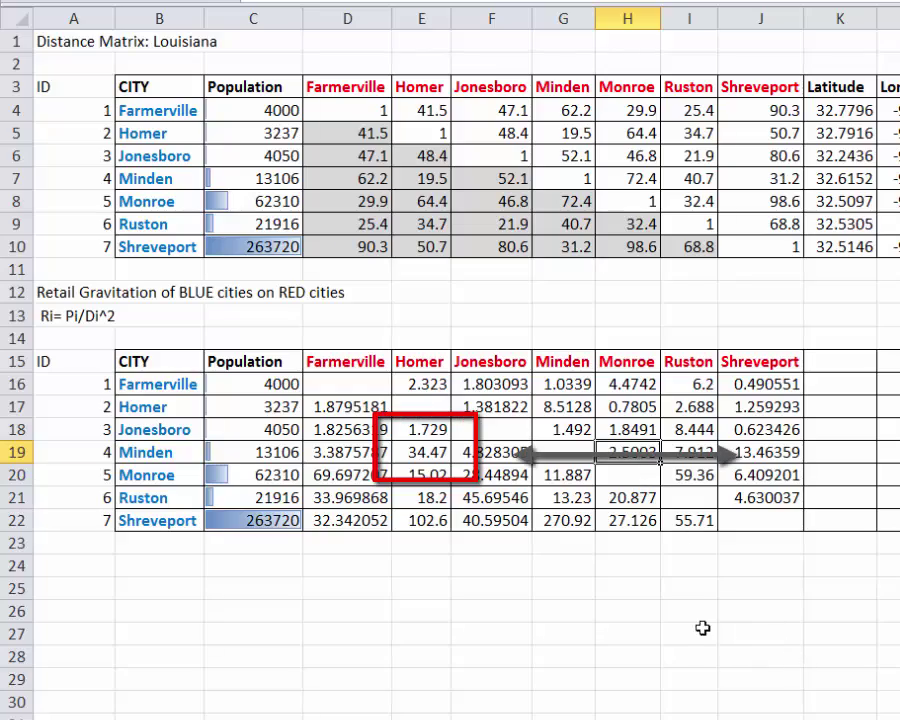